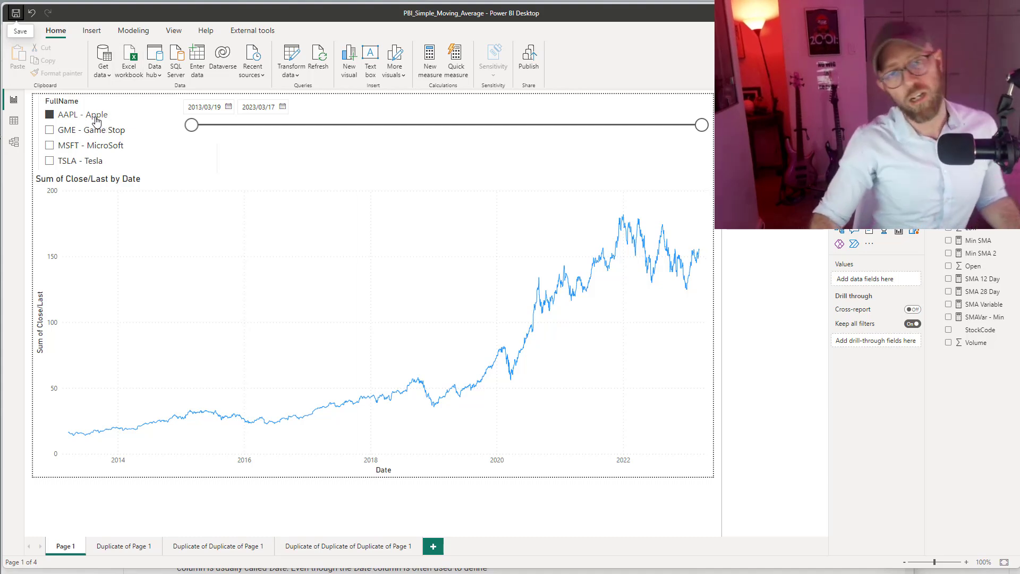
- Cycle the FullName slicer through MicroSoft, Tesla and Apple, leaving it on Game Stop and deselected
{"action": "left_click", "coordinate": [96, 130]}
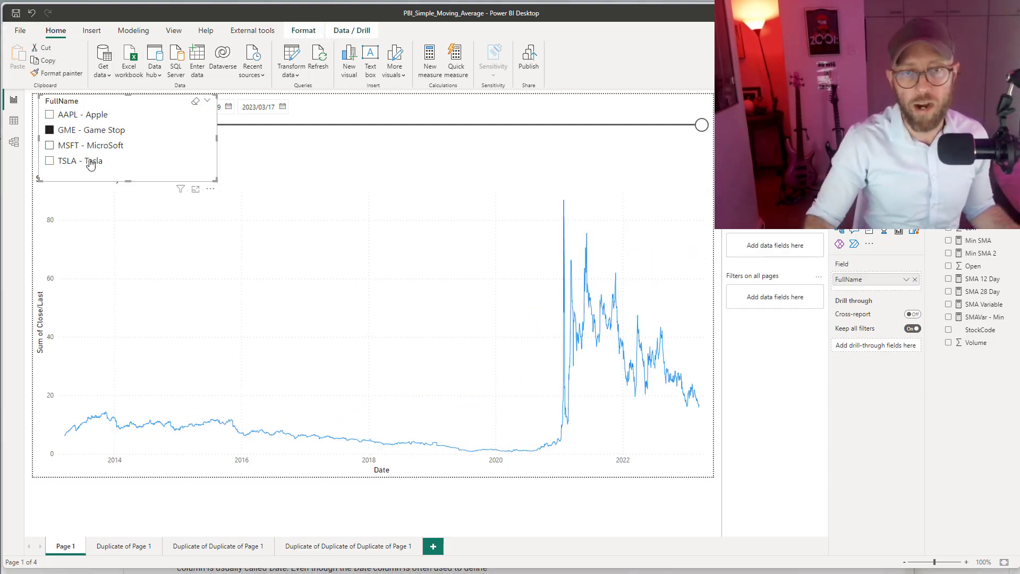
{"action": "left_click", "coordinate": [90, 145]}
{"action": "left_click", "coordinate": [92, 161]}
{"action": "left_click", "coordinate": [89, 145]}
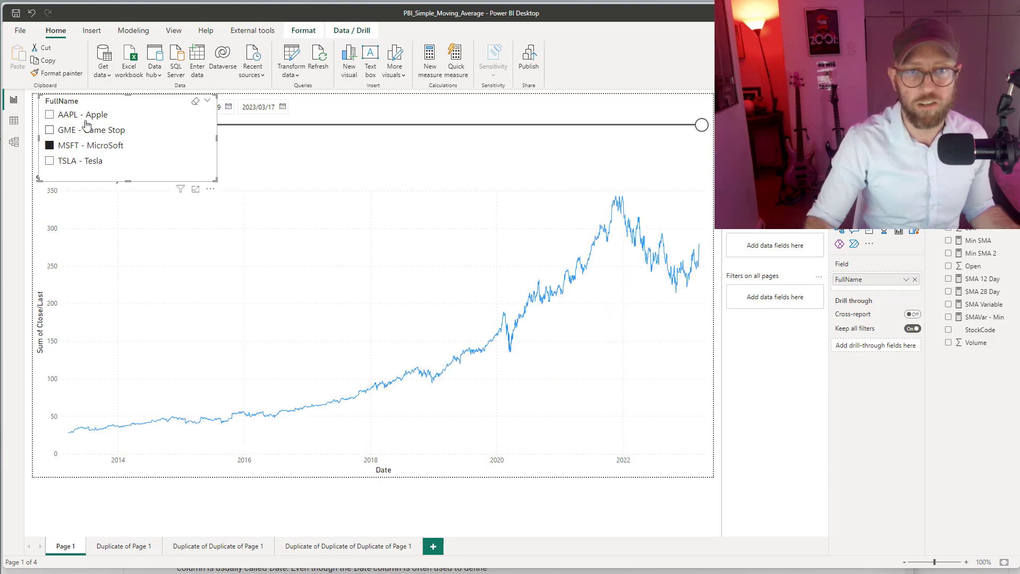
{"action": "left_click", "coordinate": [86, 115]}
{"action": "left_click", "coordinate": [91, 130]}
{"action": "key", "text": "Escape"}
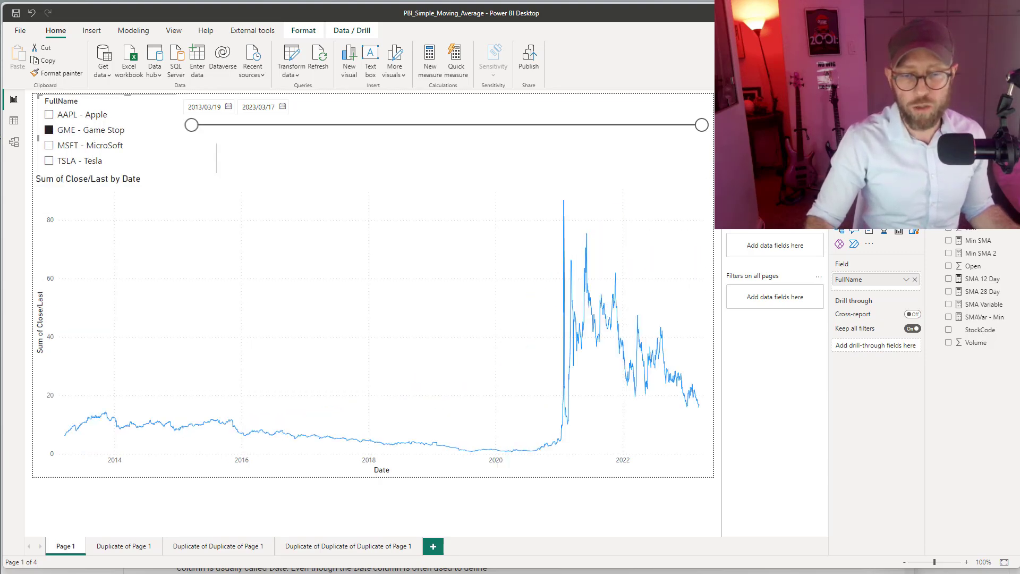
- On Duplicate of Page 1, slide the SMA Period to 278, then 127, finishing at 300 days
{"action": "left_click", "coordinate": [122, 546]}
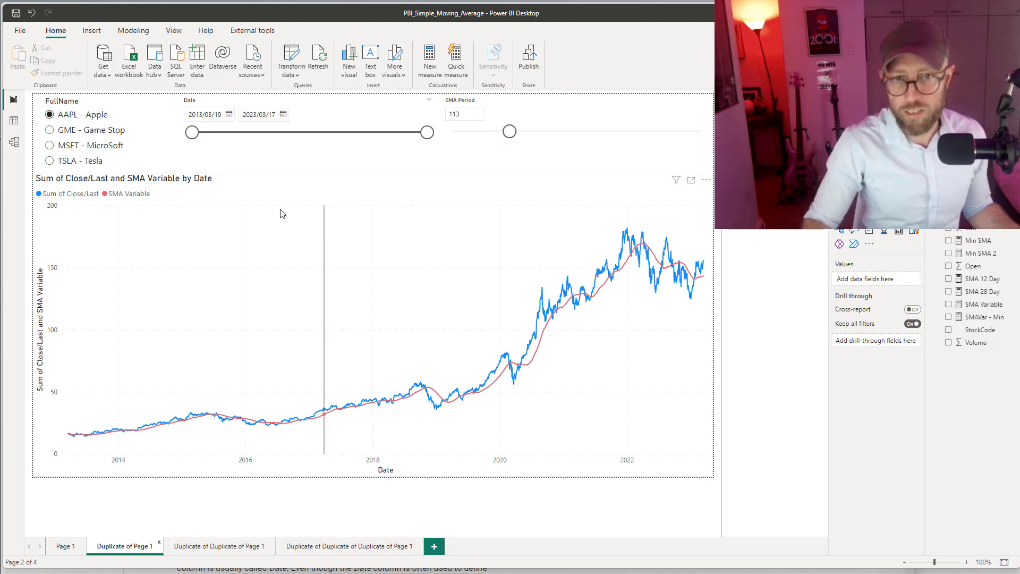
{"action": "left_click", "coordinate": [90, 119]}
{"action": "left_click_drag", "start_coordinate": [508, 126], "coordinate": [606, 131]}
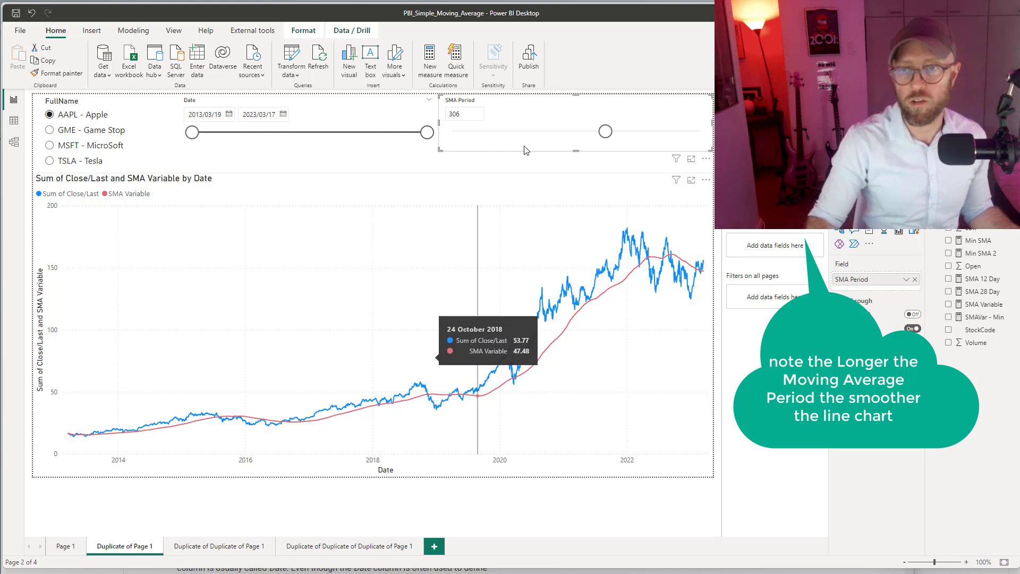
{"action": "left_click_drag", "start_coordinate": [605, 131], "coordinate": [516, 133]}
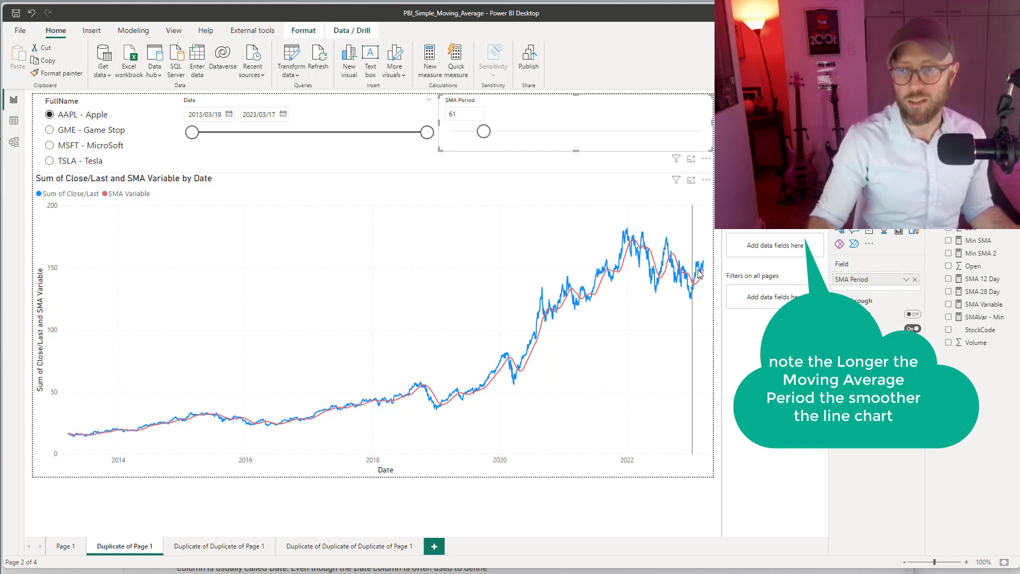
{"action": "mouse_move", "coordinate": [483, 277]}
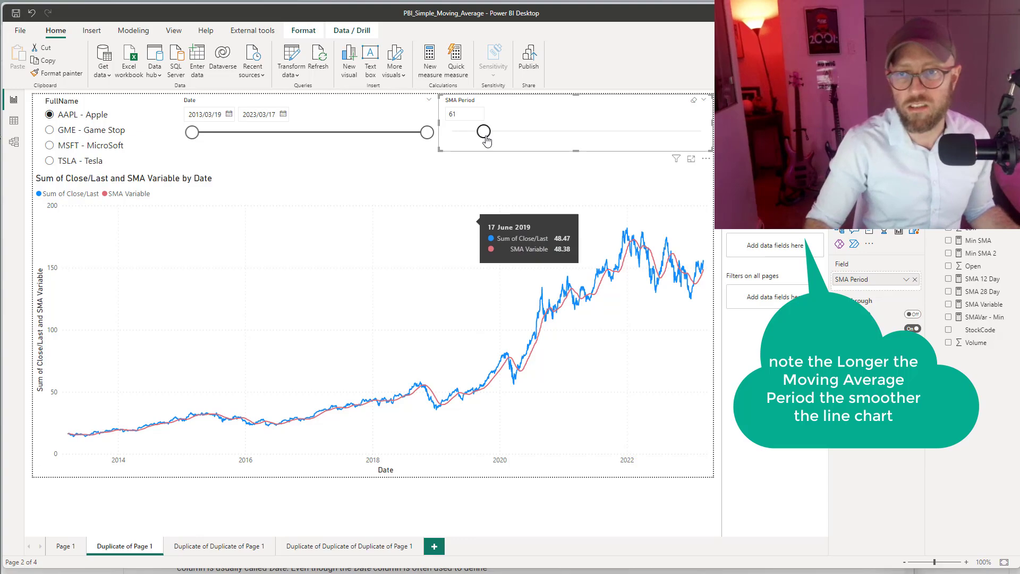
{"action": "left_click_drag", "start_coordinate": [483, 131], "coordinate": [485, 131]}
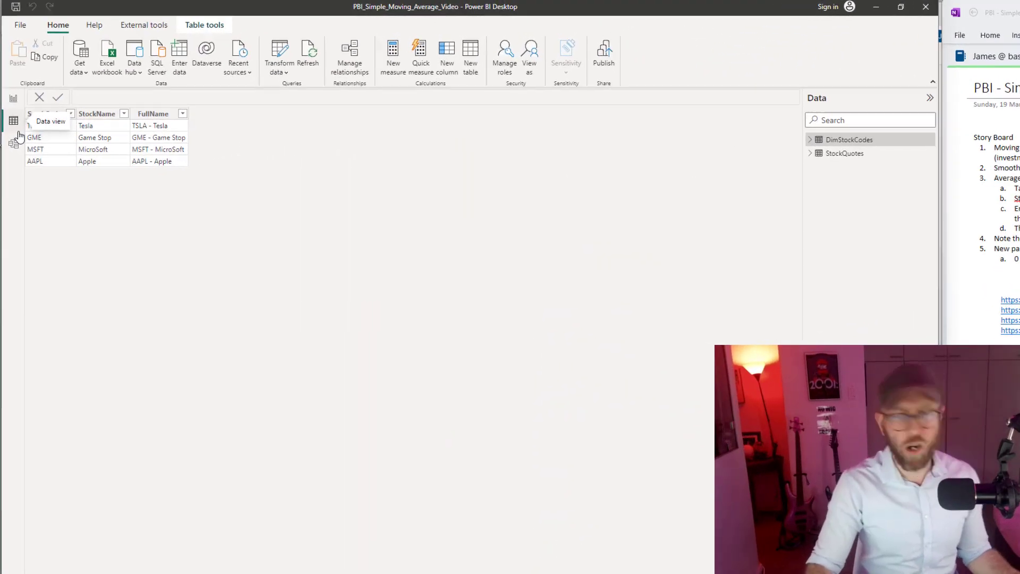
- Browse StockQuotes' Close/Last data in Table view, then inspect the StockCode relationship in Model view
{"action": "left_click", "coordinate": [13, 137]}
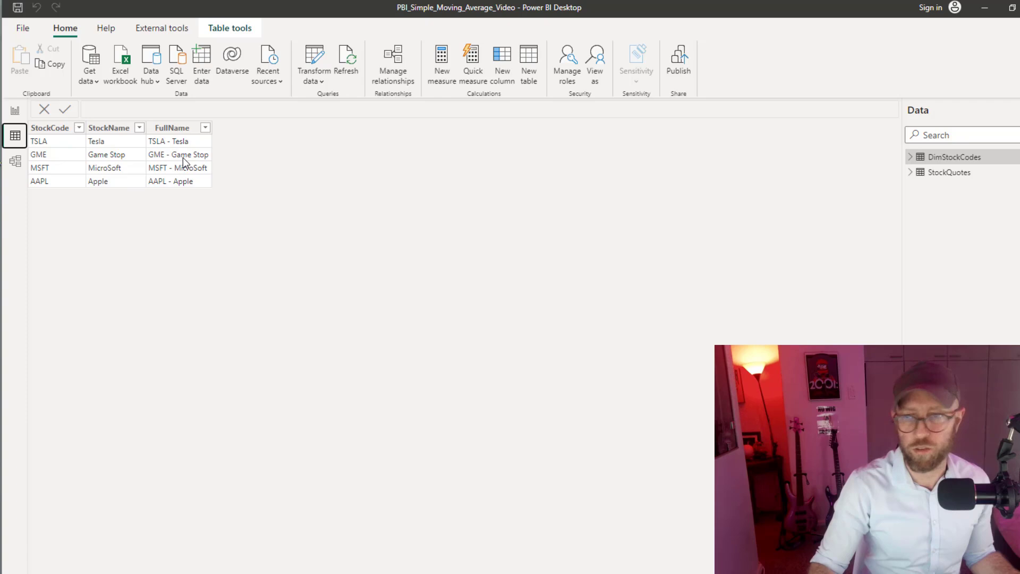
{"action": "left_click", "coordinate": [948, 172]}
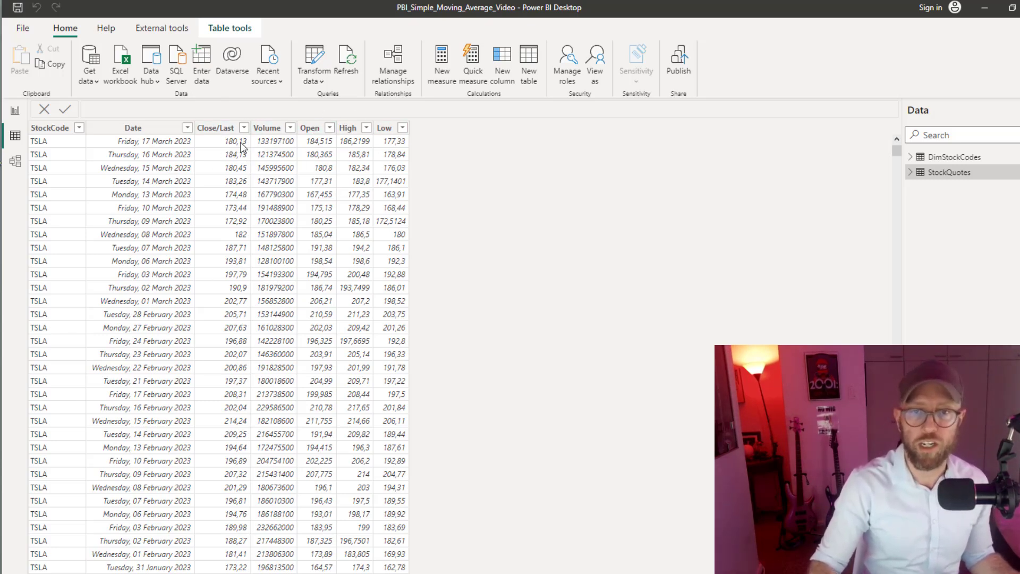
{"action": "left_click", "coordinate": [219, 128]}
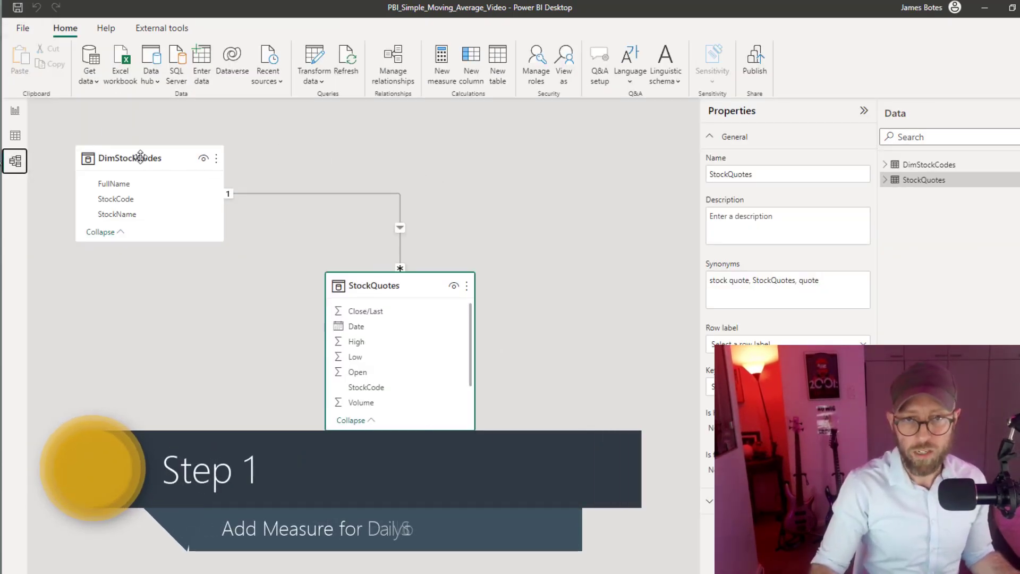
{"action": "left_click_drag", "start_coordinate": [411, 290], "coordinate": [358, 352]}
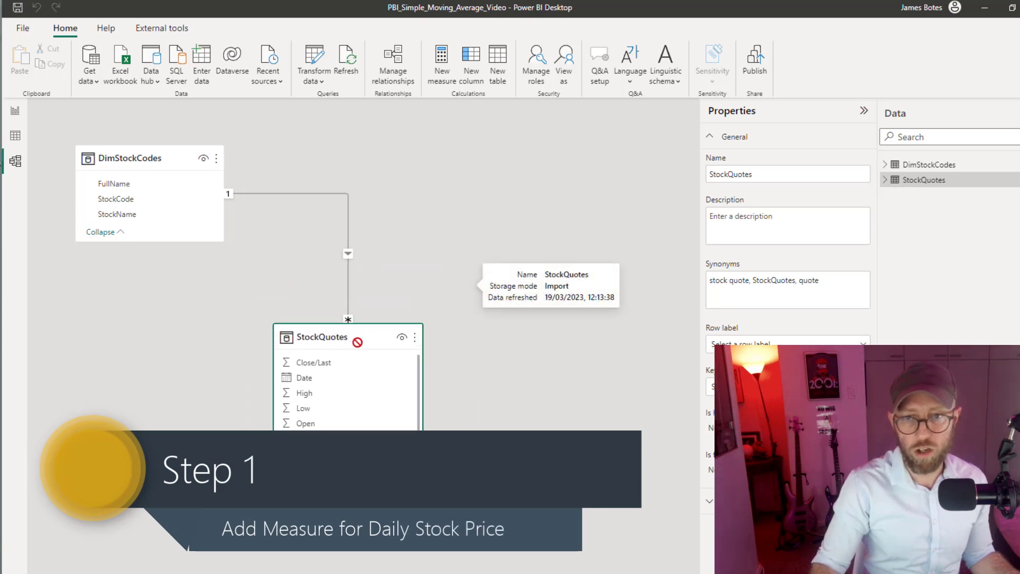
{"action": "left_click", "coordinate": [345, 298]}
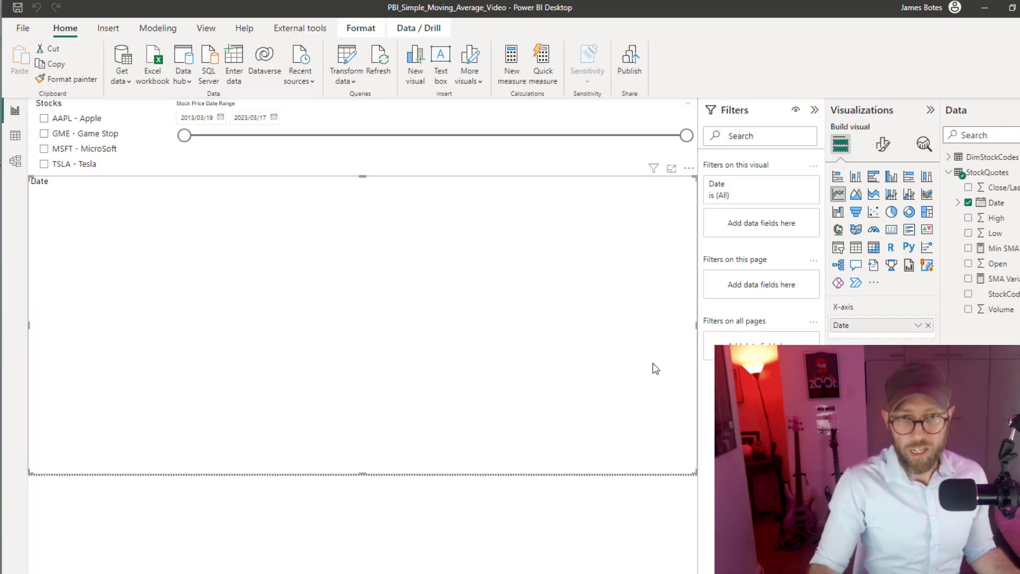
- Filter to AAPL - Apple and select the Date line chart and Close/Last field
{"action": "left_click", "coordinate": [94, 119]}
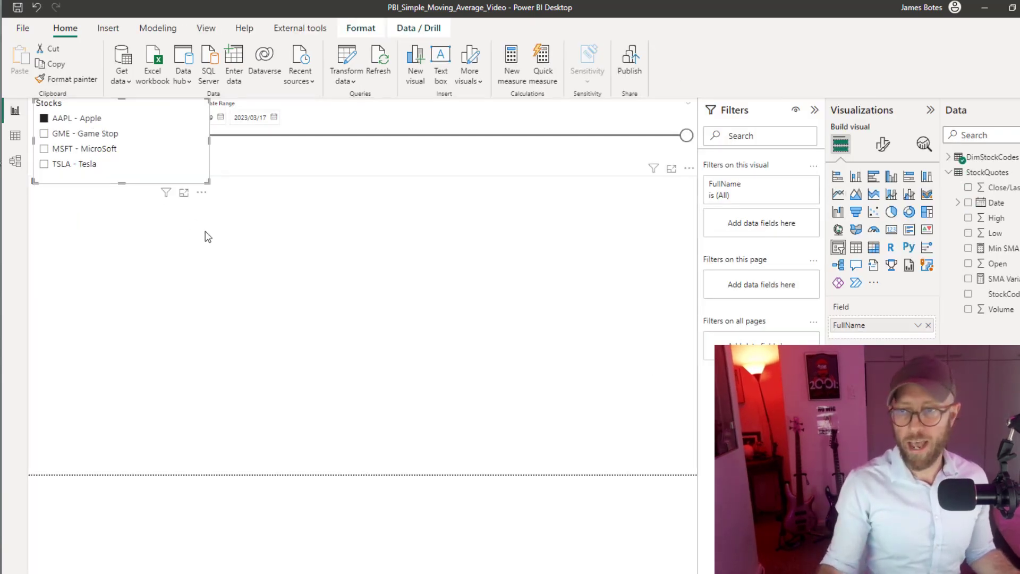
{"action": "left_click", "coordinate": [369, 196]}
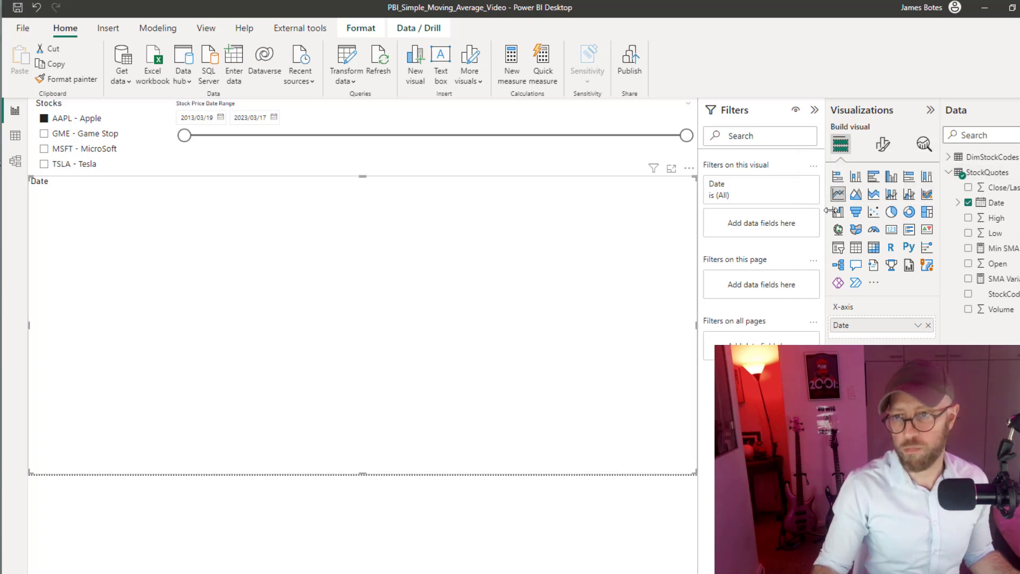
{"action": "left_click", "coordinate": [990, 187]}
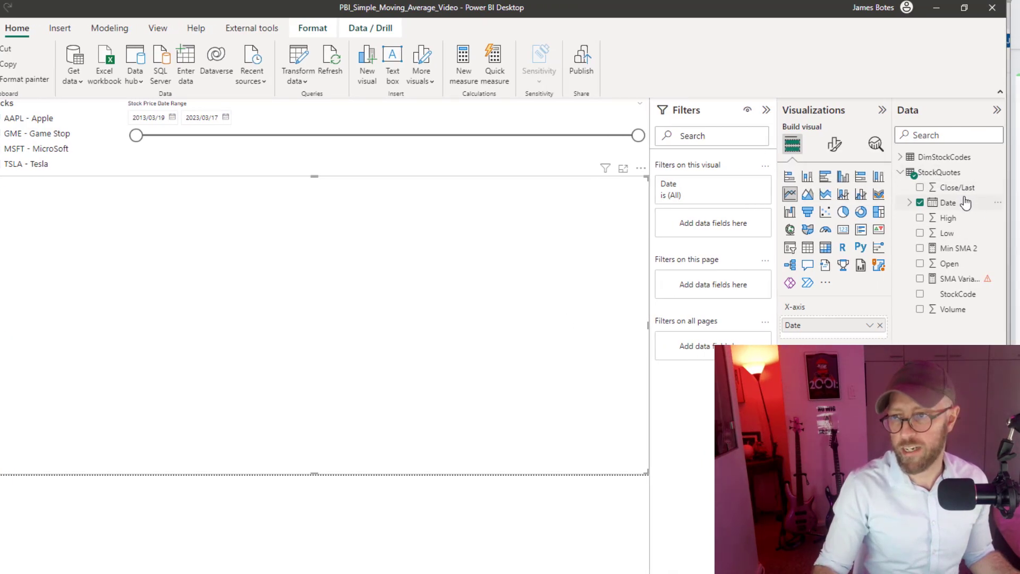
- Create the StockQuotes measure Closing Stock Price = CALCULATE(Sum(StockQuotes[Close/Last]))
{"action": "left_click", "coordinate": [940, 173]}
{"action": "left_click", "coordinate": [998, 172]}
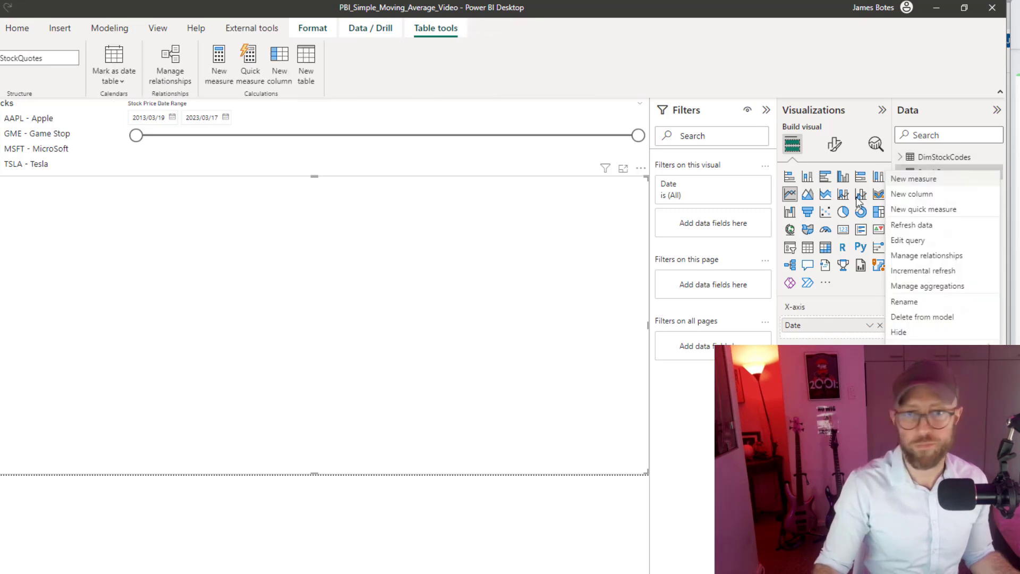
{"action": "left_click", "coordinate": [927, 183]}
{"action": "type", "text": "CALCULATE("}
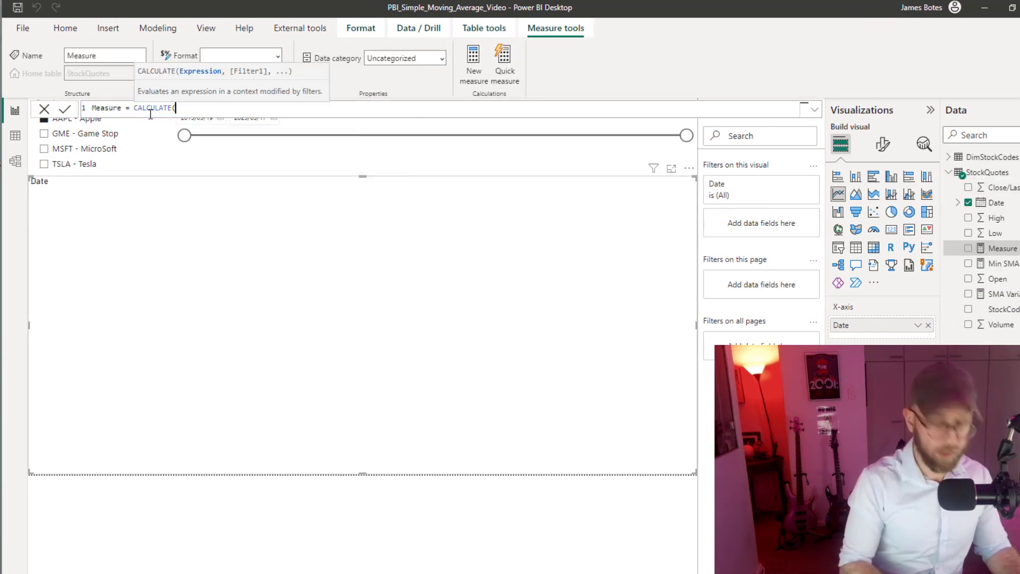
{"action": "type", "text": "Sum("}
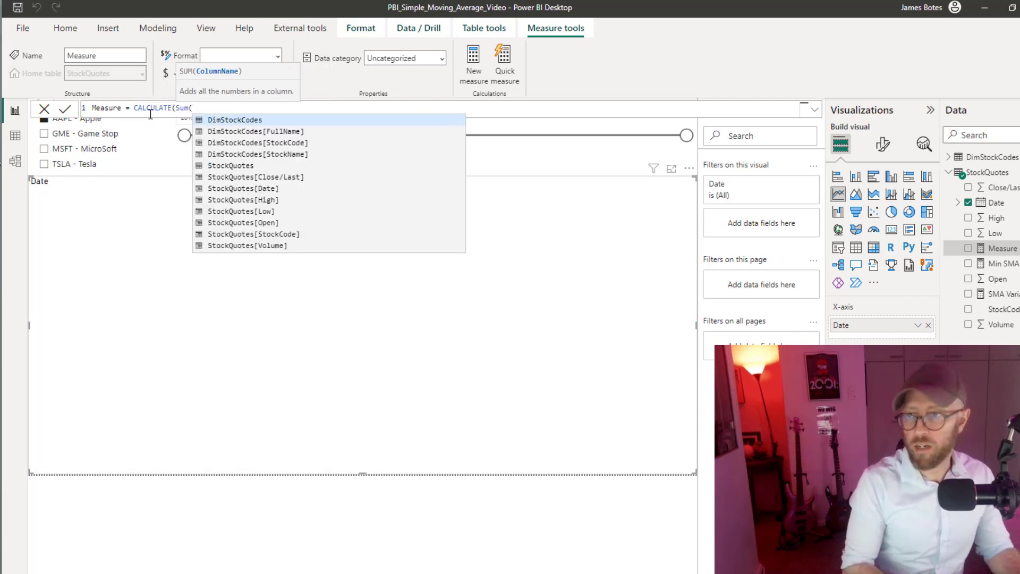
{"action": "type", "text": "Stock"}
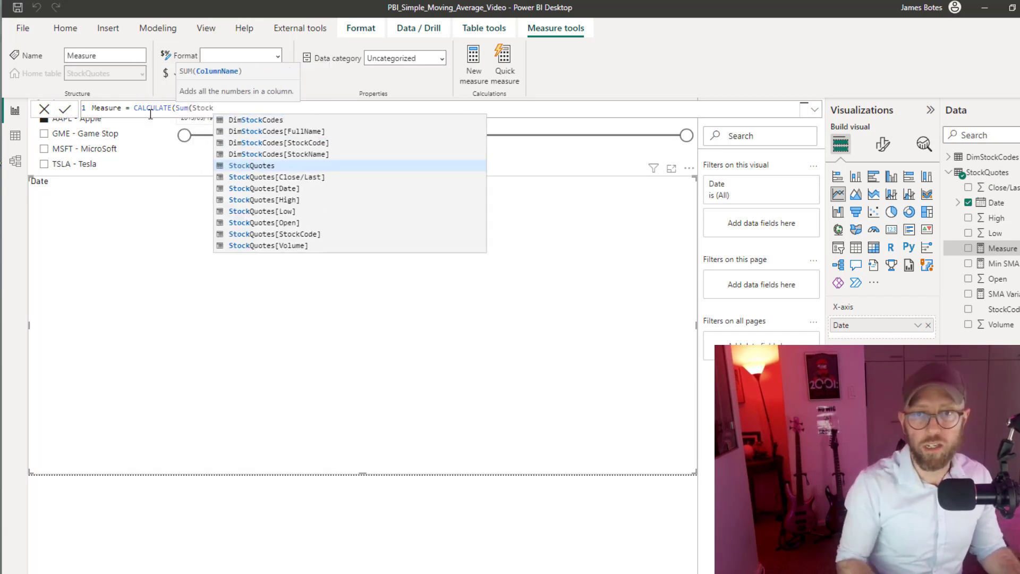
{"action": "key", "text": "Down"}
{"action": "key", "text": "Tab"}
{"action": "type", "text": "))"}
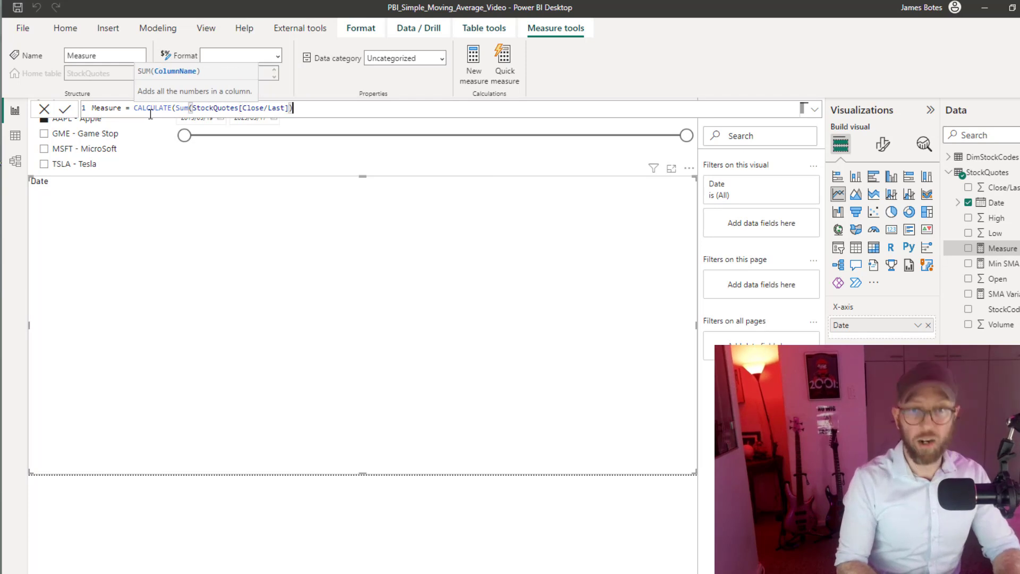
{"action": "double_click", "coordinate": [109, 113]}
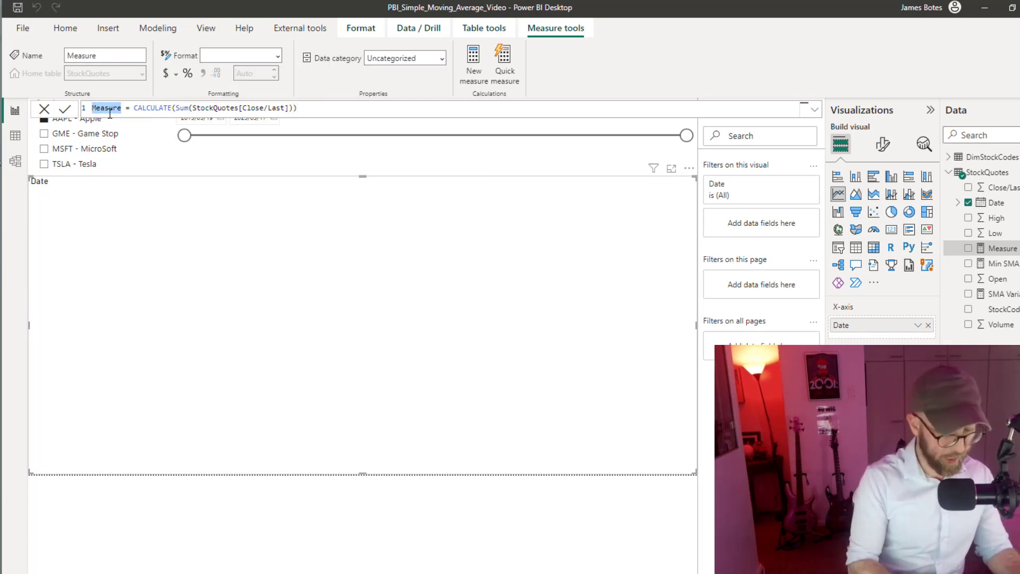
{"action": "type", "text": "Closing Stock Price"}
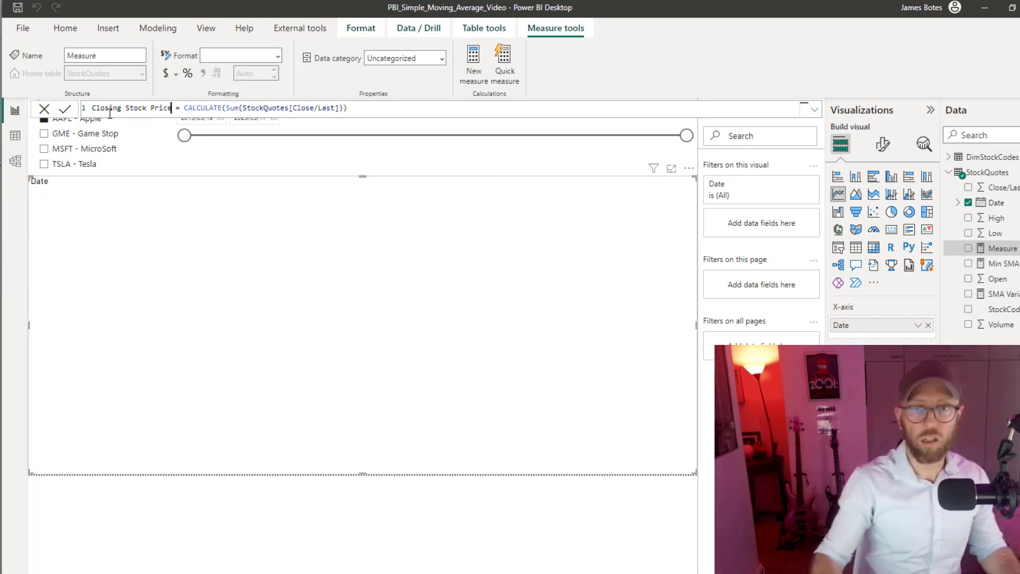
{"action": "left_click", "coordinate": [65, 110]}
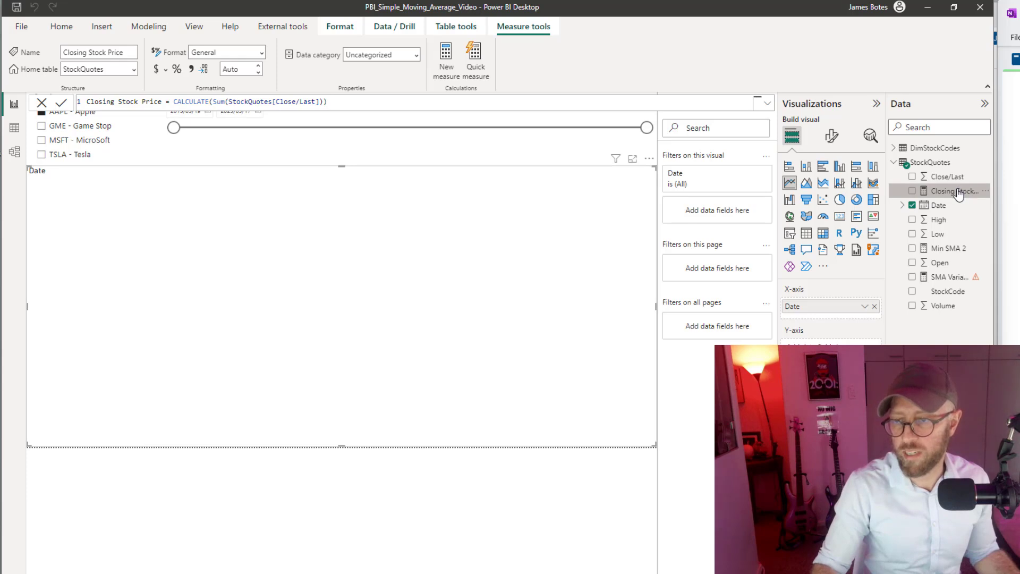
- Chart Closing Stock Price against individual Date values rather than the Date Hierarchy
{"action": "left_click_drag", "start_coordinate": [959, 195], "coordinate": [846, 293]}
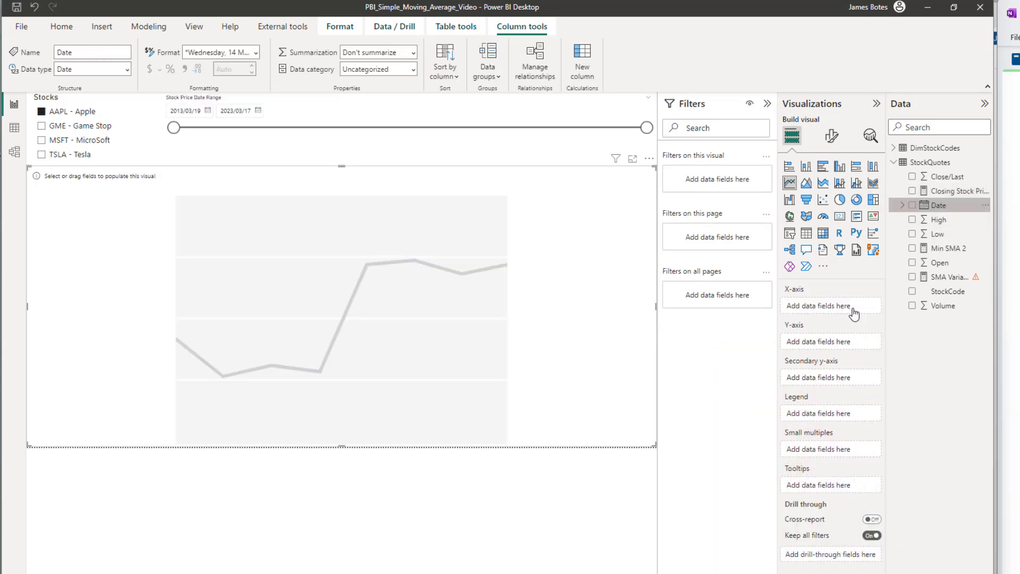
{"action": "left_click", "coordinate": [939, 205]}
{"action": "left_click_drag", "start_coordinate": [950, 191], "coordinate": [861, 388]}
{"action": "left_click", "coordinate": [864, 307]}
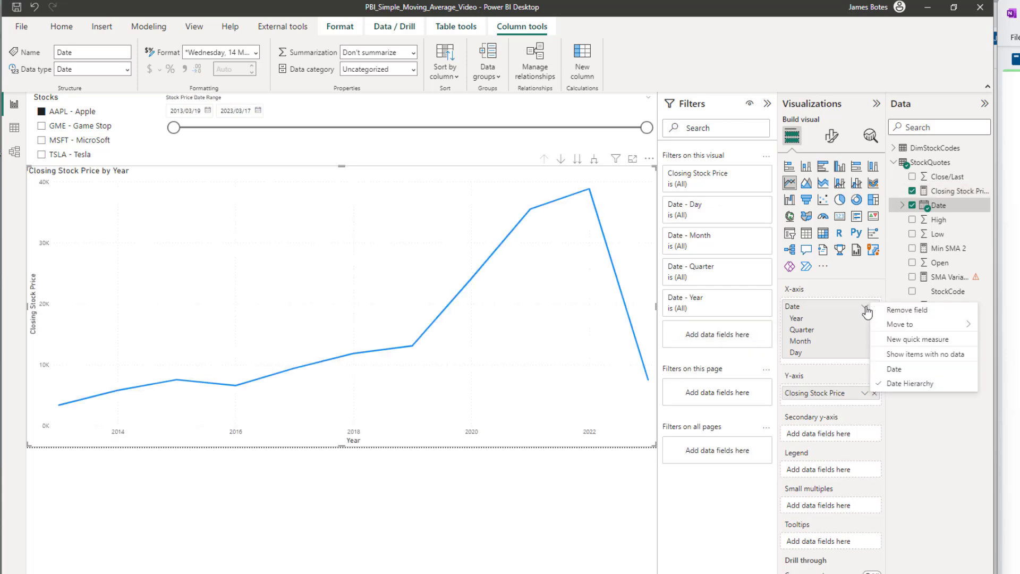
{"action": "left_click", "coordinate": [898, 370]}
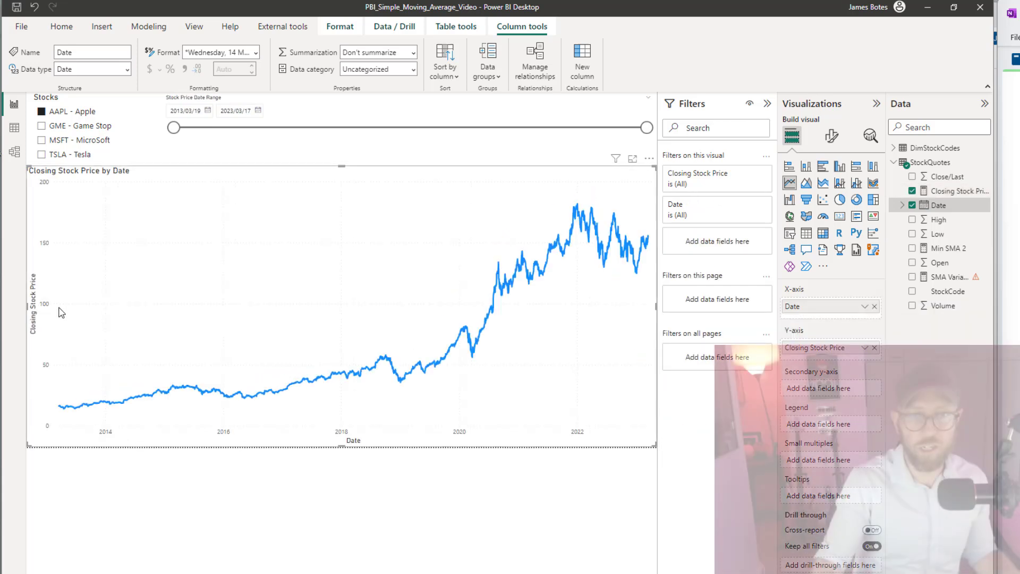
- Check the chart for Game Stop, MicroSoft and Tesla, then return to Apple
{"action": "left_click", "coordinate": [74, 131]}
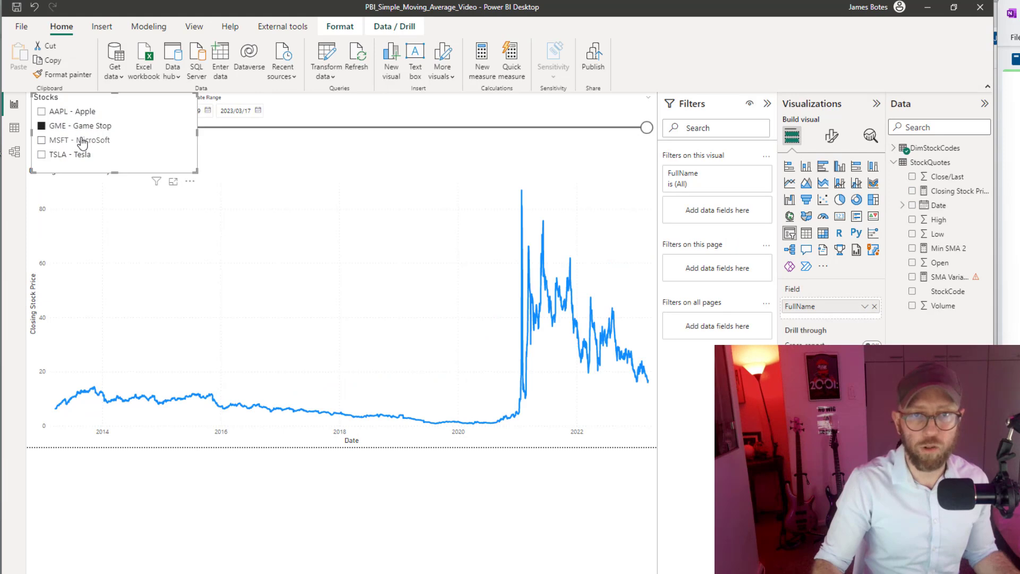
{"action": "left_click", "coordinate": [82, 141]}
{"action": "left_click", "coordinate": [77, 156]}
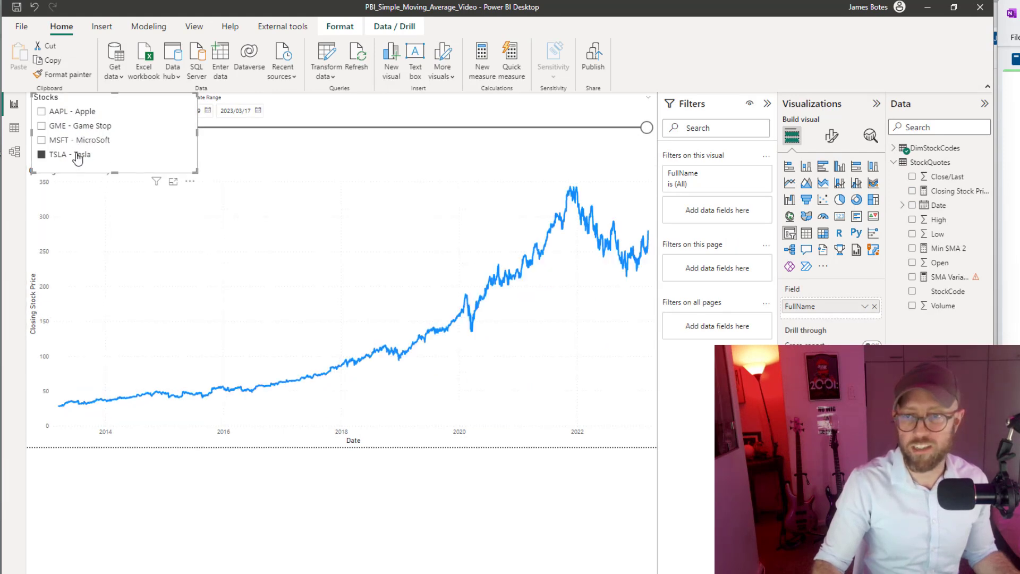
{"action": "left_click", "coordinate": [73, 113]}
{"action": "left_click", "coordinate": [930, 162]}
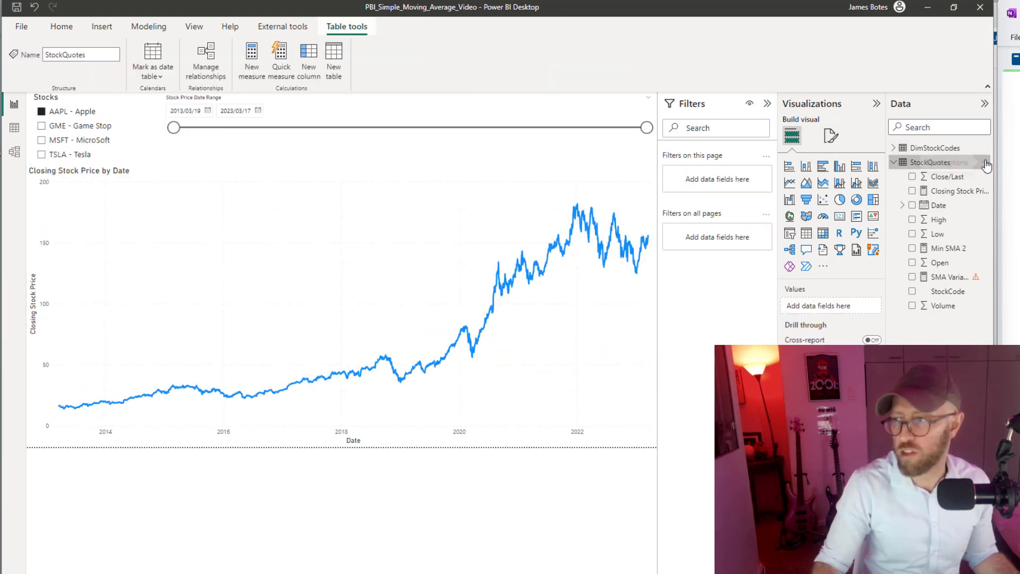
- Begin a StockQuotes measure reading AVERAGEX( DATESBETWEEN( and switch to its DAX Guide reference
{"action": "left_click", "coordinate": [985, 162]}
{"action": "left_click", "coordinate": [947, 176]}
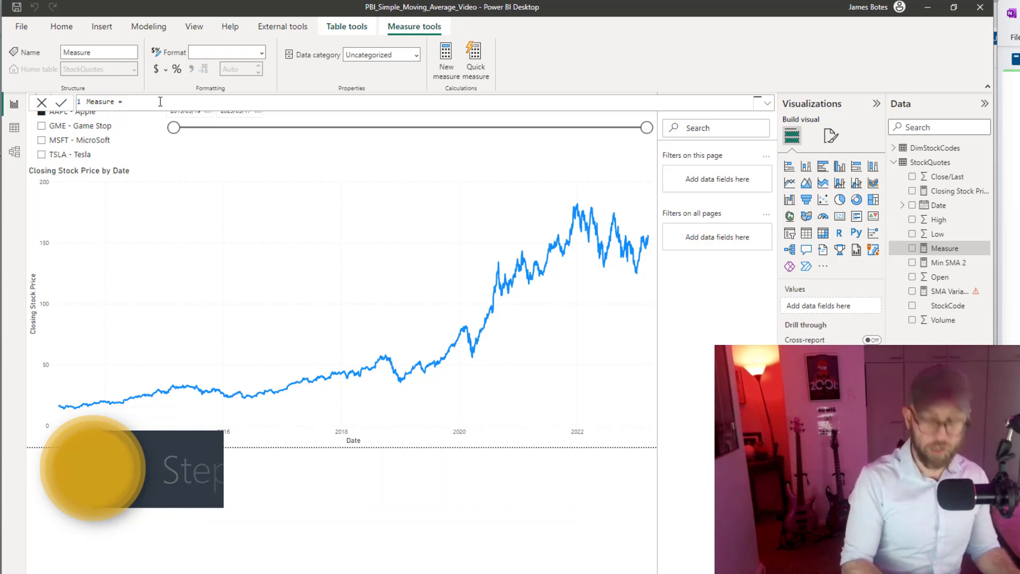
{"action": "type", "text": "AVERAGEX("}
{"action": "key", "text": "shift+Return"}
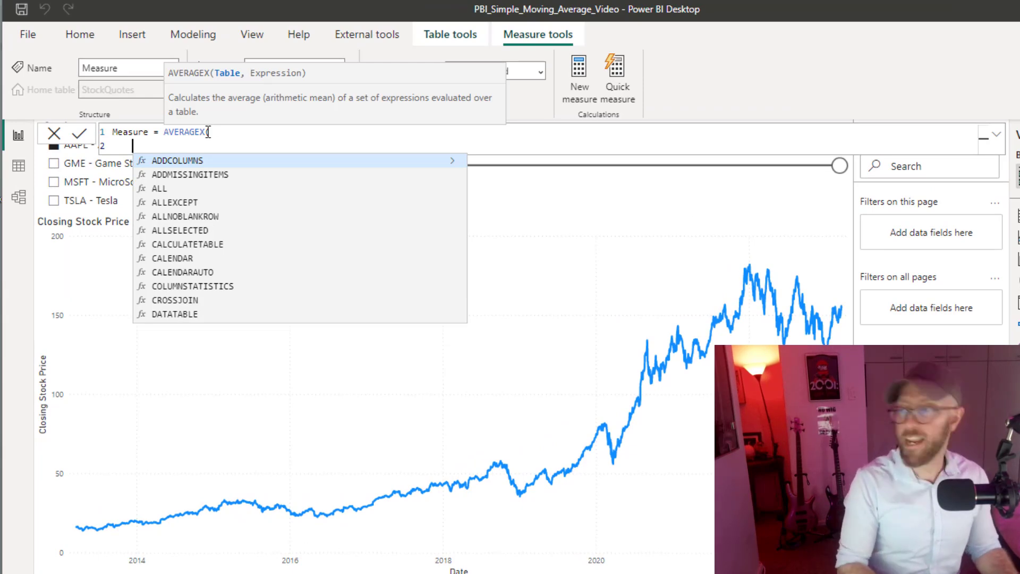
{"action": "type", "text": "dat"}
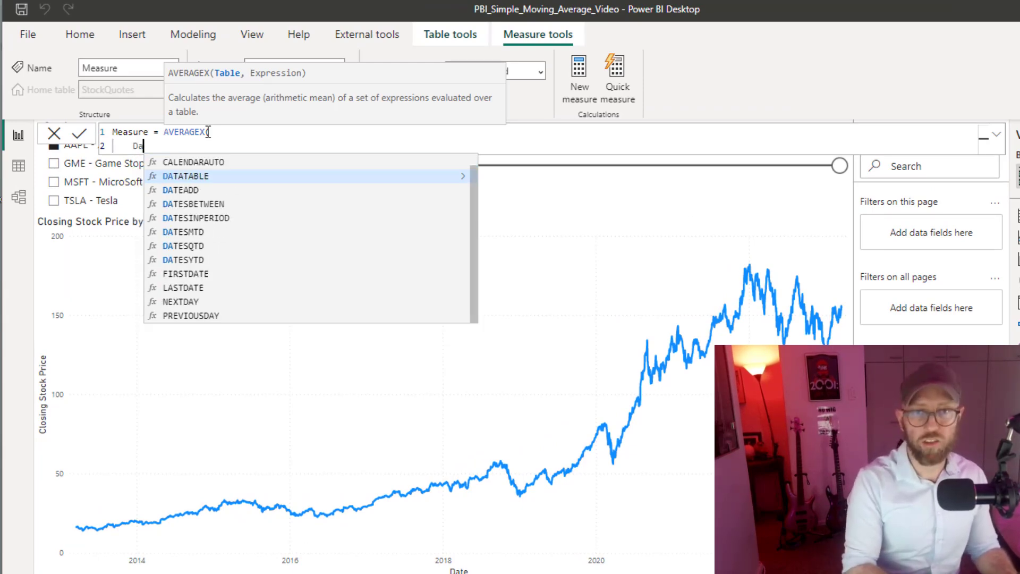
{"action": "key", "text": "Tab"}
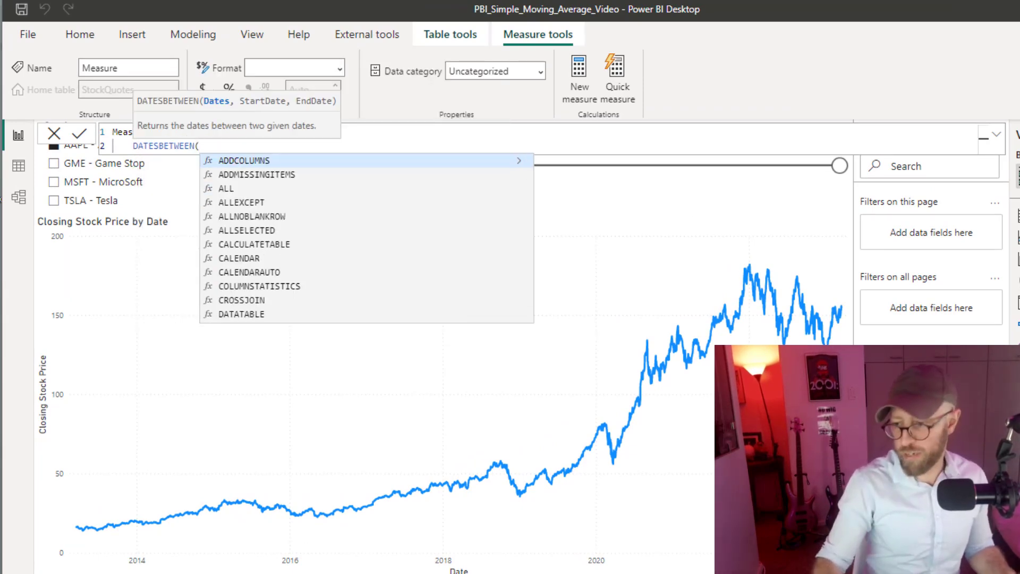
{"action": "key", "text": "alt+Tab"}
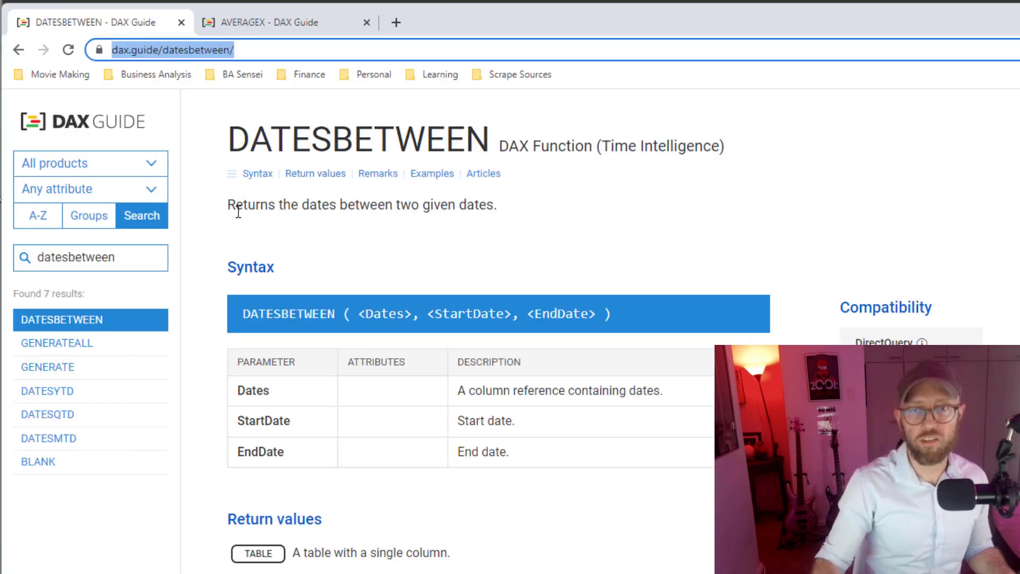
- Highlight the DATESBETWEEN description in DAX Guide and return to Power BI Desktop
{"action": "left_click_drag", "start_coordinate": [292, 206], "coordinate": [498, 199]}
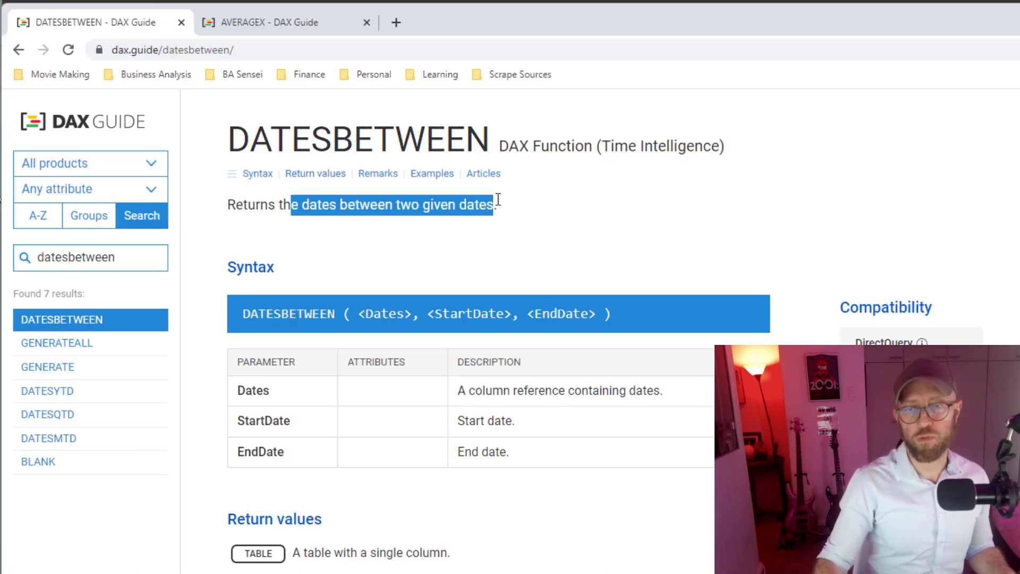
{"action": "key", "text": "alt+Tab"}
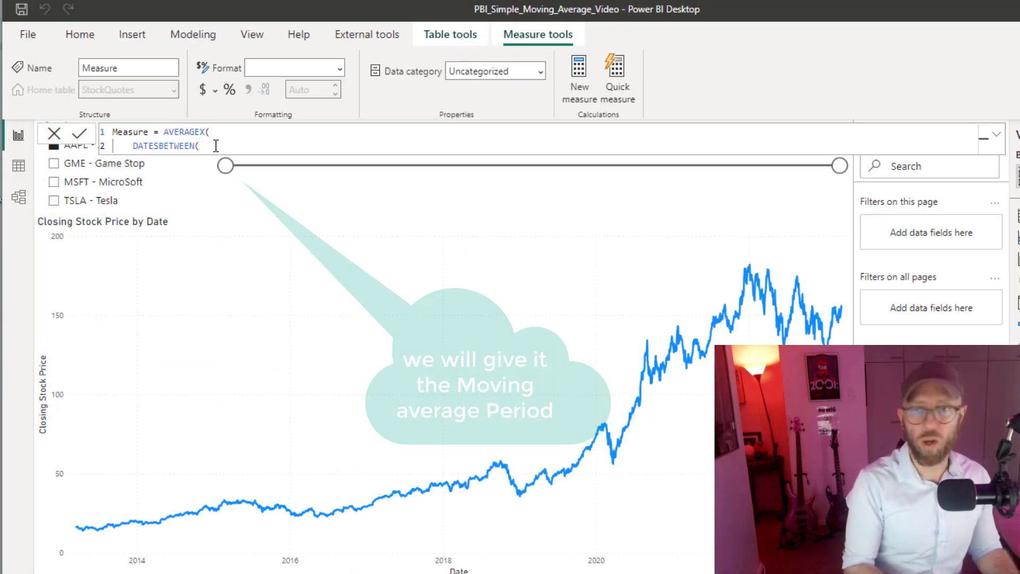
- Give DATESBETWEEN the StockQuotes[Date] column and start date MAX(StockQuotes[Date])-29
{"action": "type", "text": "Stock"}
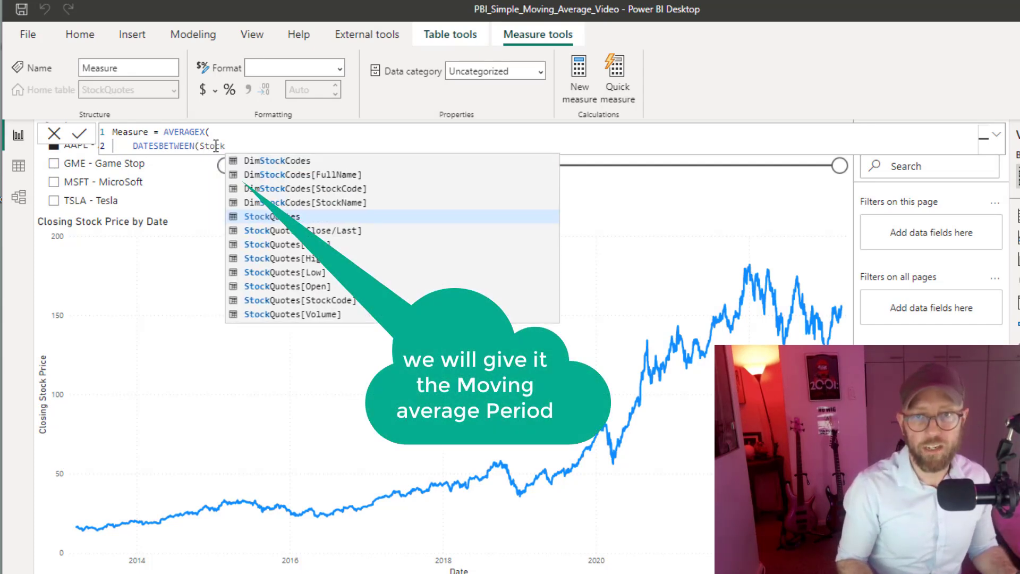
{"action": "key", "text": "Down"}
{"action": "key", "text": "Down"}
{"action": "key", "text": "Down"}
{"action": "key", "text": "Up"}
{"action": "key", "text": "Up"}
{"action": "key", "text": "Up"}
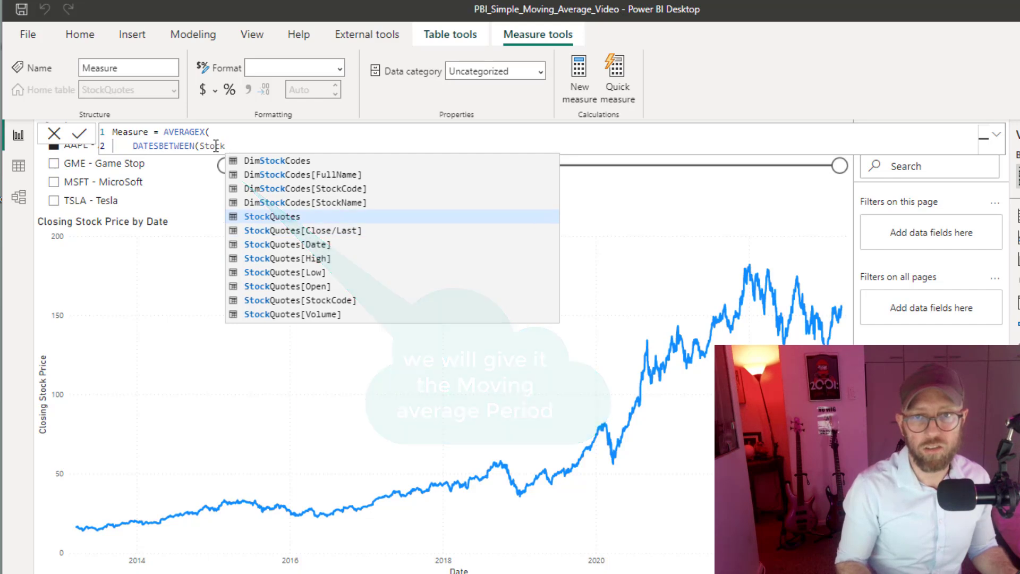
{"action": "key", "text": "Down"}
{"action": "key", "text": "Down"}
{"action": "key", "text": "Tab"}
{"action": "type", "text": ","}
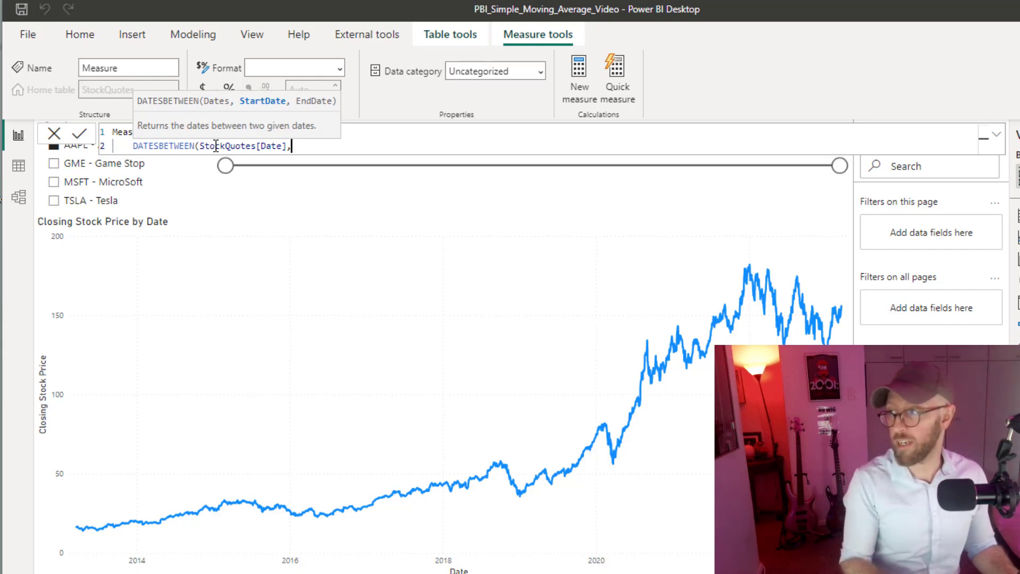
{"action": "type", "text": "MAX"}
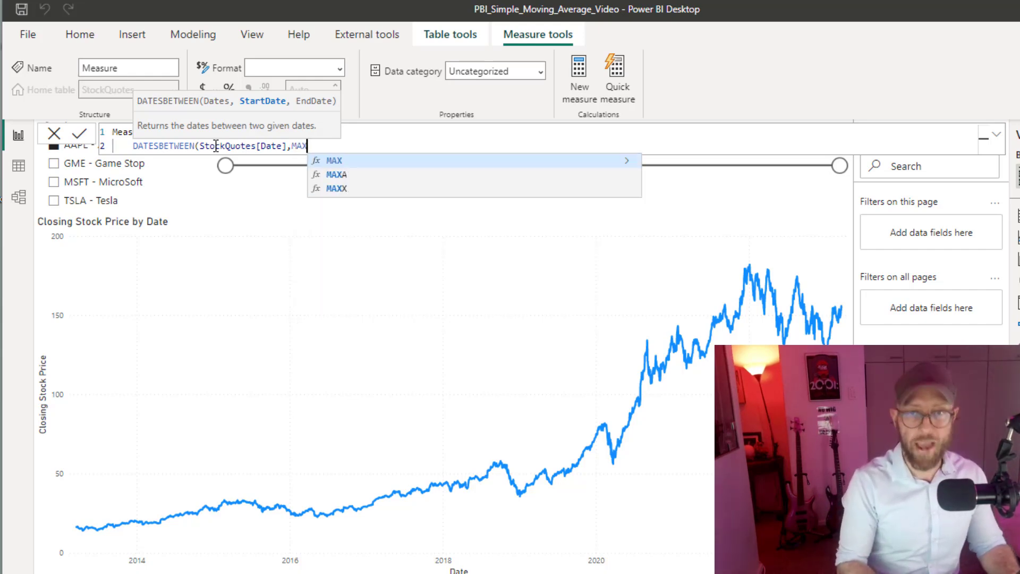
{"action": "type", "text": "(Stock"}
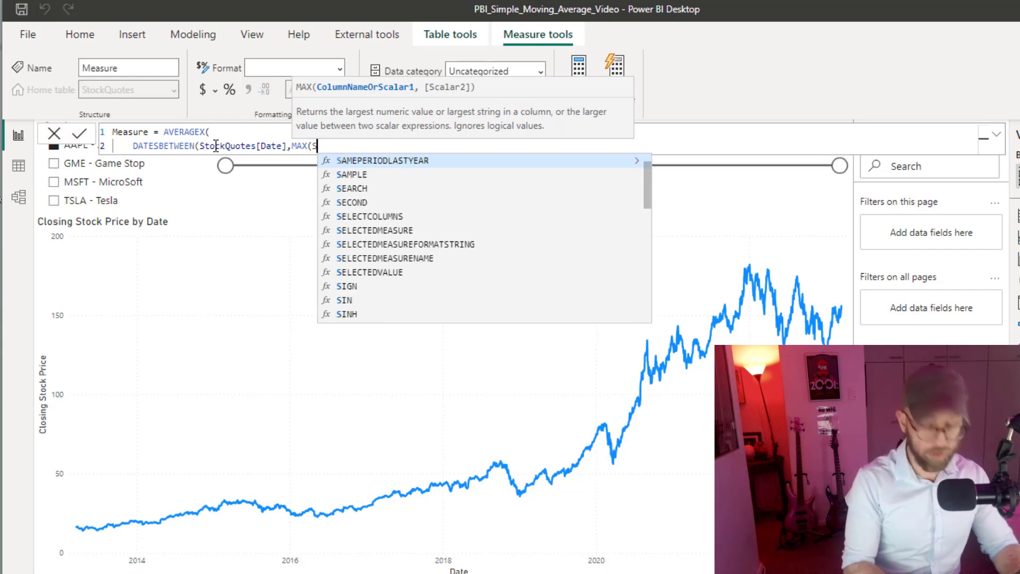
{"action": "key", "text": "Down"}
{"action": "key", "text": "Down"}
{"action": "key", "text": "Down"}
{"action": "key", "text": "Tab"}
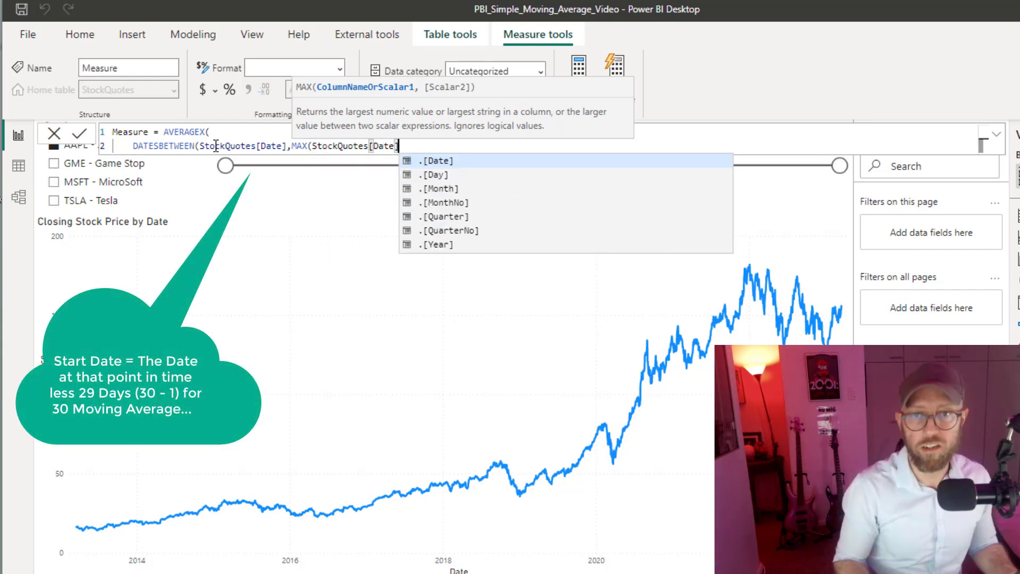
{"action": "type", "text": ")-29,"}
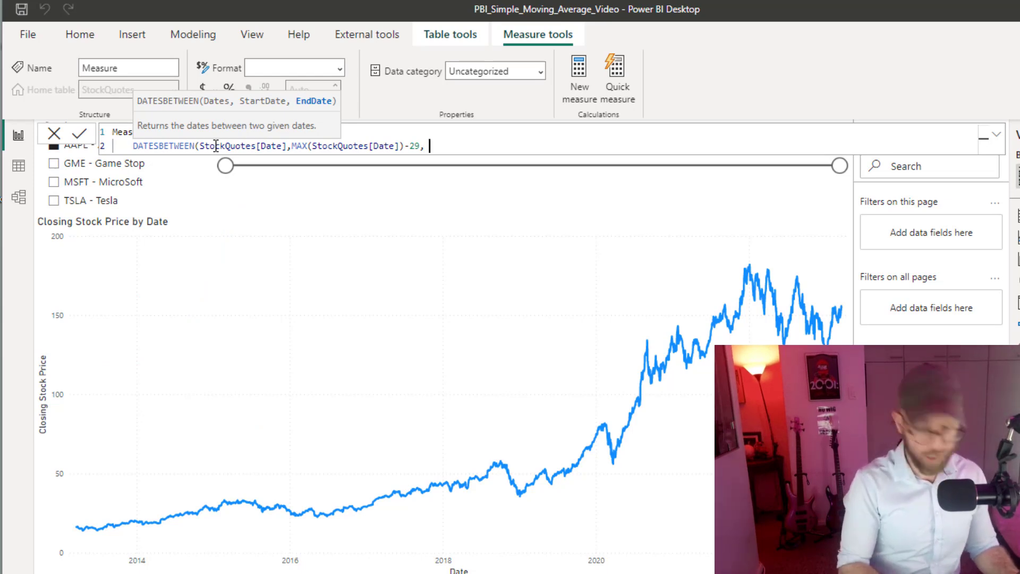
- Set the end date to Max(StockQuotes[Date]), closing the 30-day window
{"action": "type", "text": "Max("}
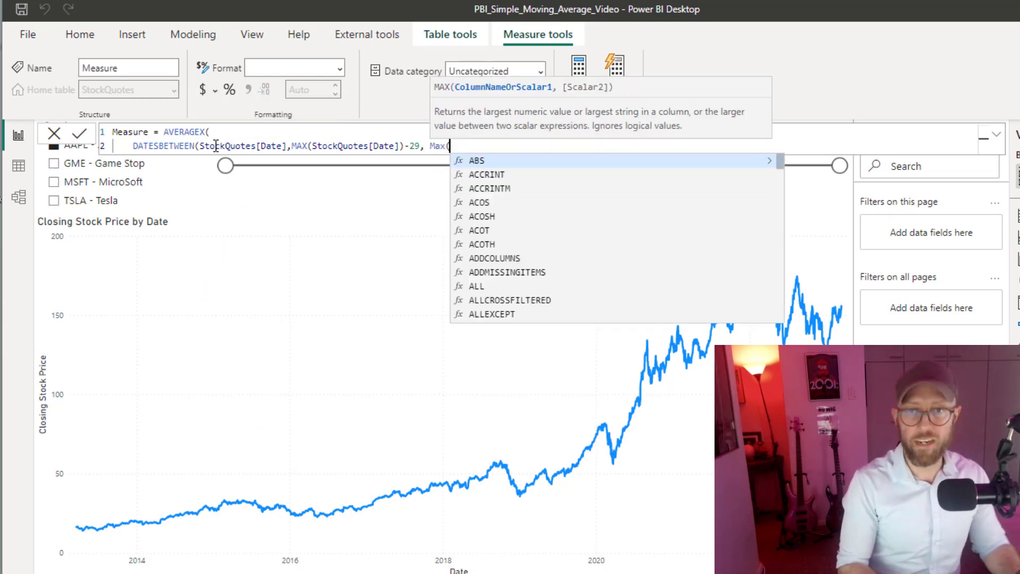
{"action": "type", "text": "stock"}
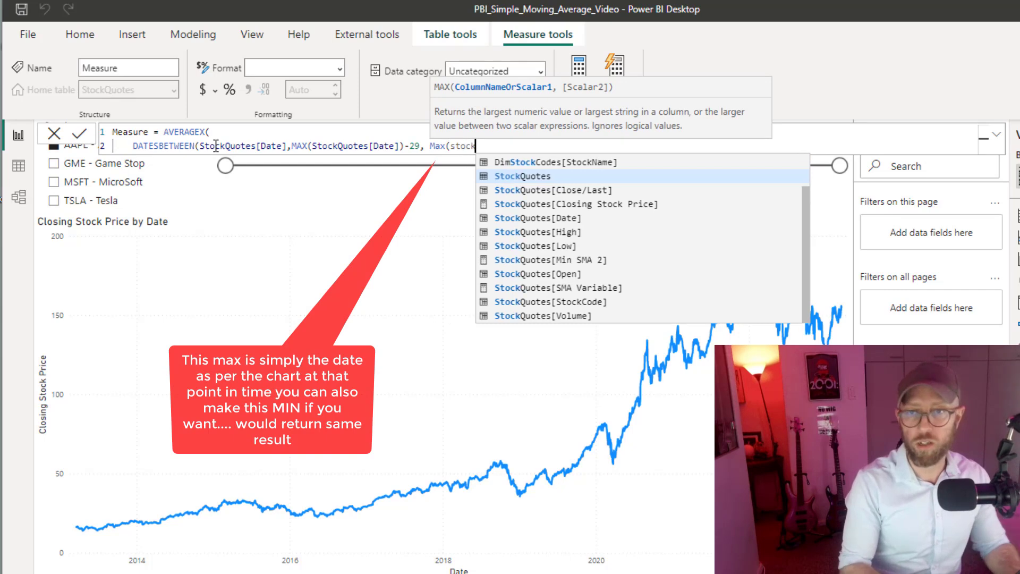
{"action": "key", "text": "Down"}
{"action": "key", "text": "Down"}
{"action": "key", "text": "Down"}
{"action": "key", "text": "Tab"}
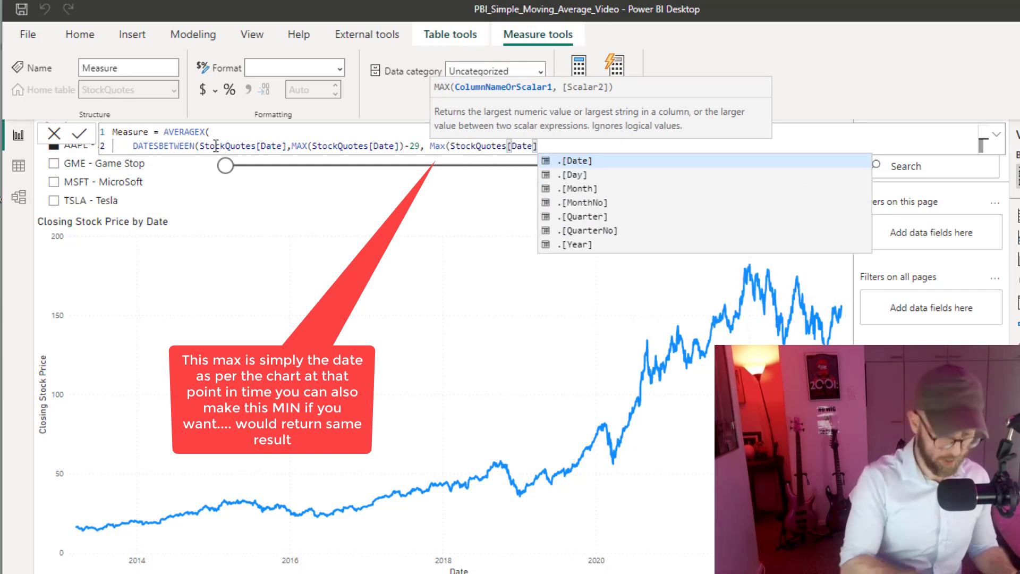
{"action": "type", "text": ")"}
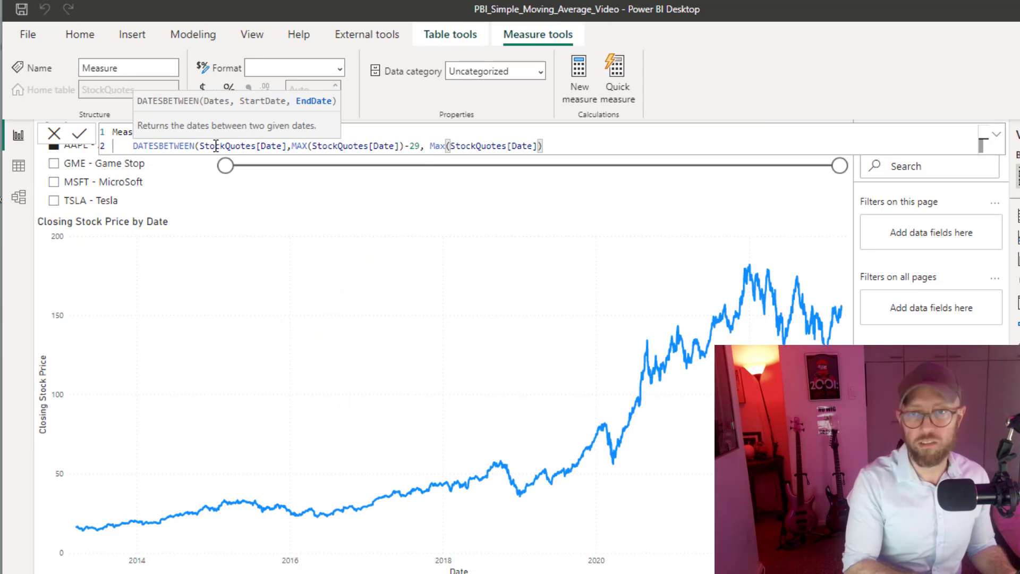
{"action": "type", "text": ")"}
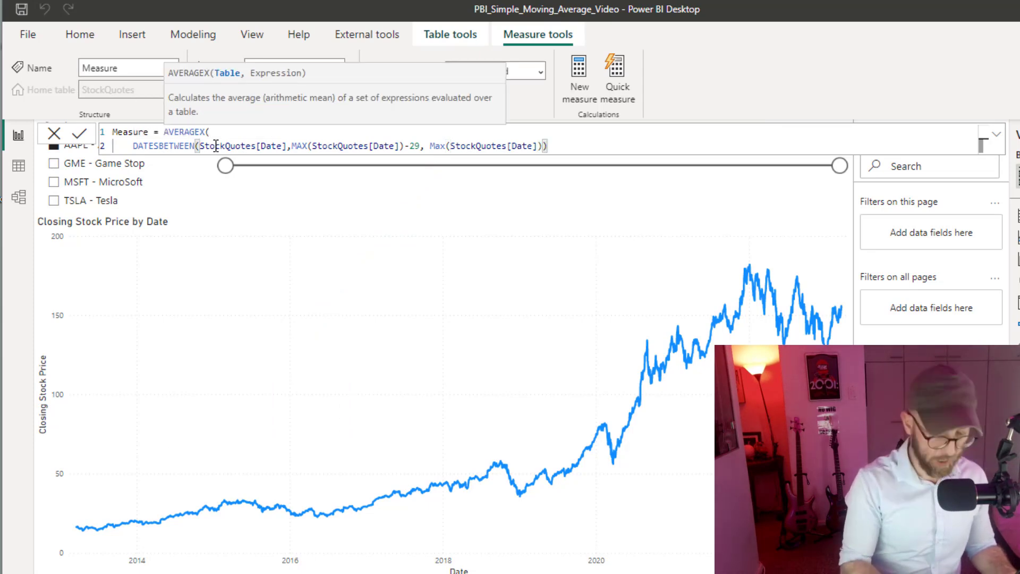
{"action": "type", "text": ","}
- Add CALCULATE(SUM(StockQuotes[Close/Last])) as the averaged expression and close the formula
{"action": "key", "text": "shift+Return"}
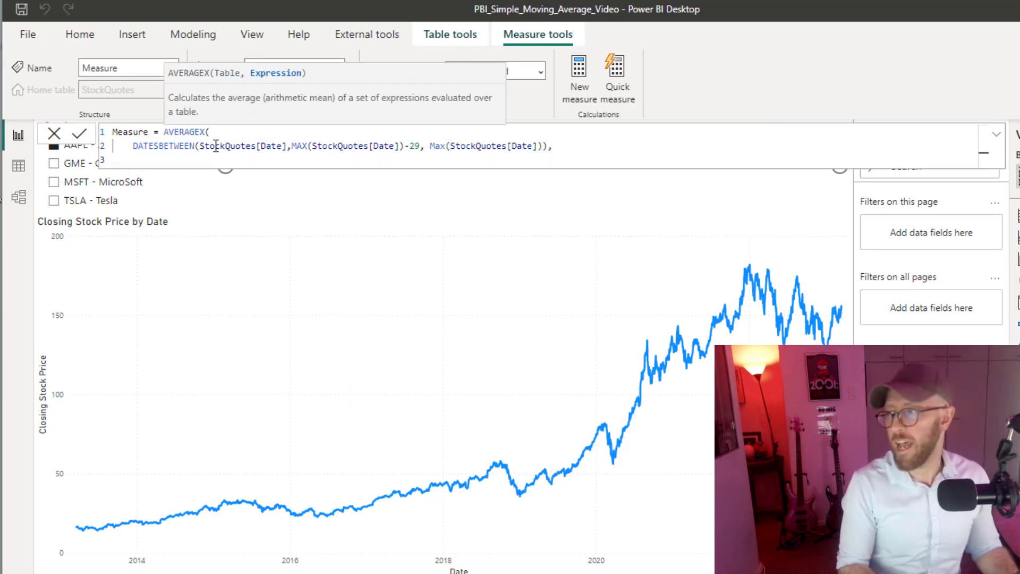
{"action": "type", "text": "cal"}
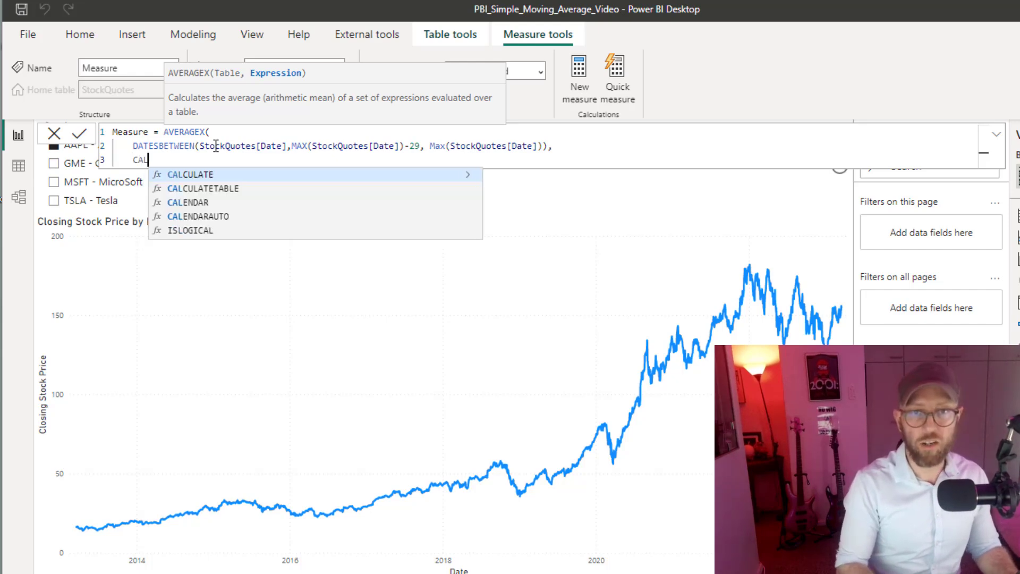
{"action": "key", "text": "Tab"}
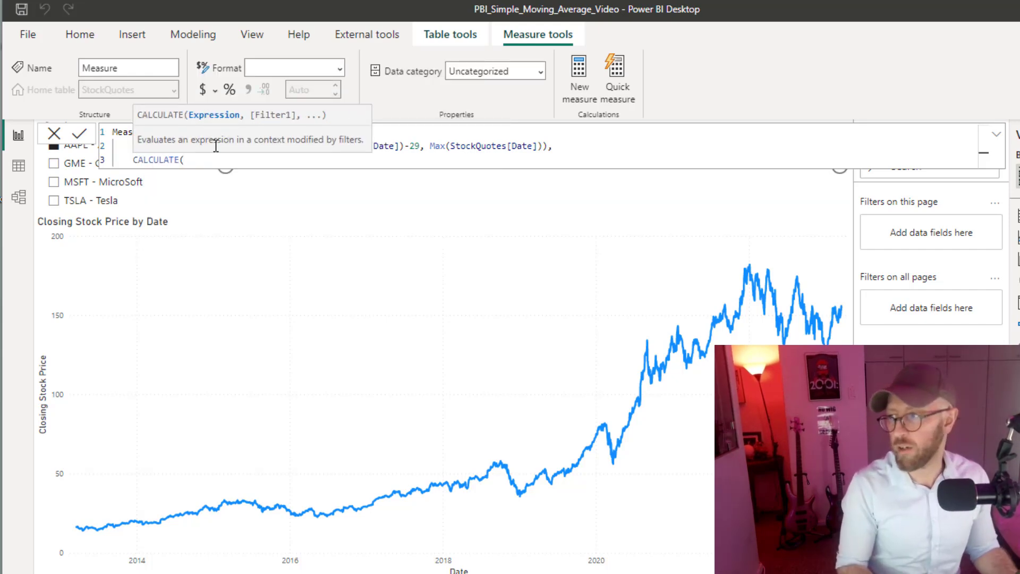
{"action": "type", "text": "sum"}
{"action": "key", "text": "Tab"}
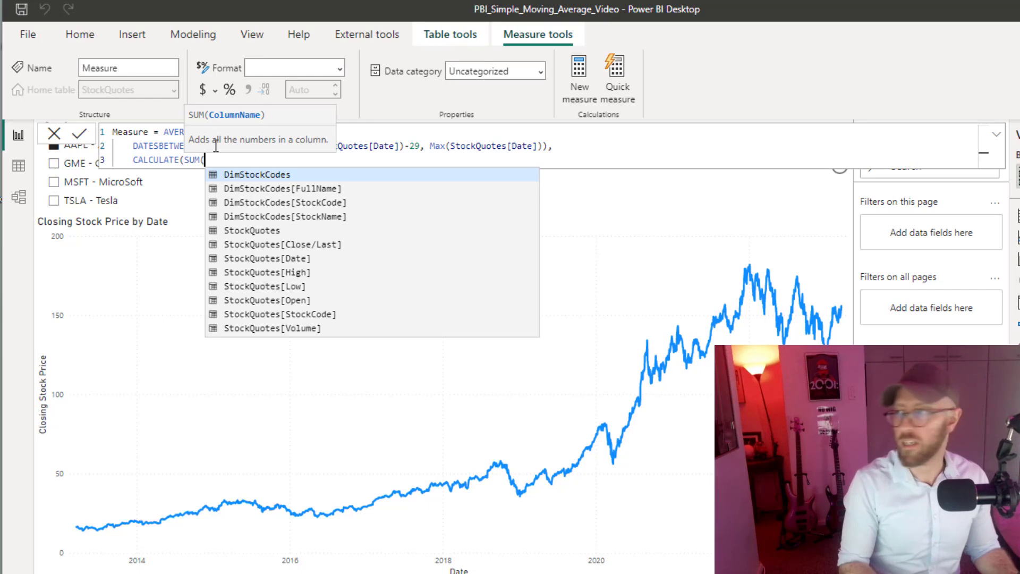
{"action": "type", "text": "Stock"}
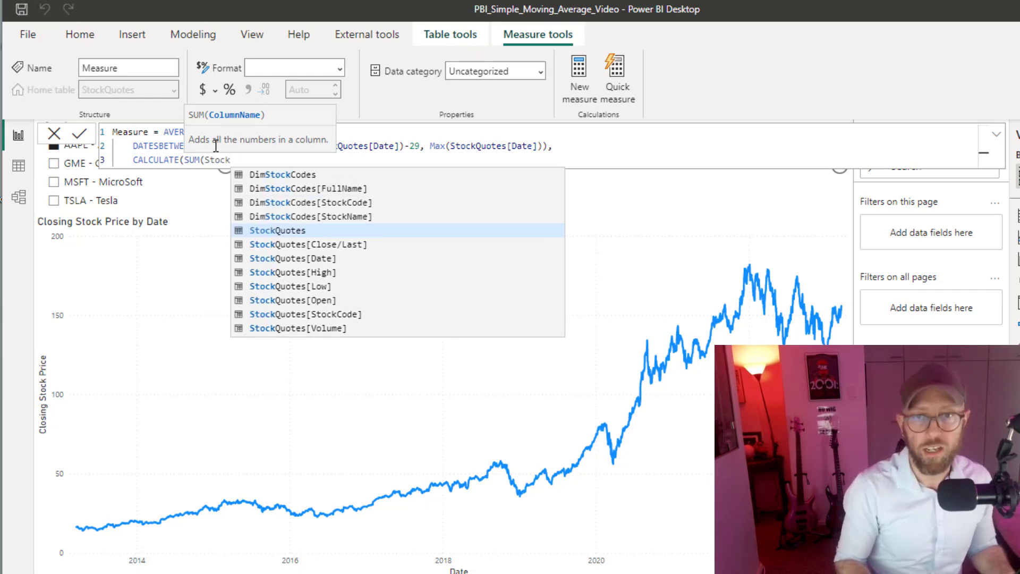
{"action": "key", "text": "Down"}
{"action": "key", "text": "Tab"}
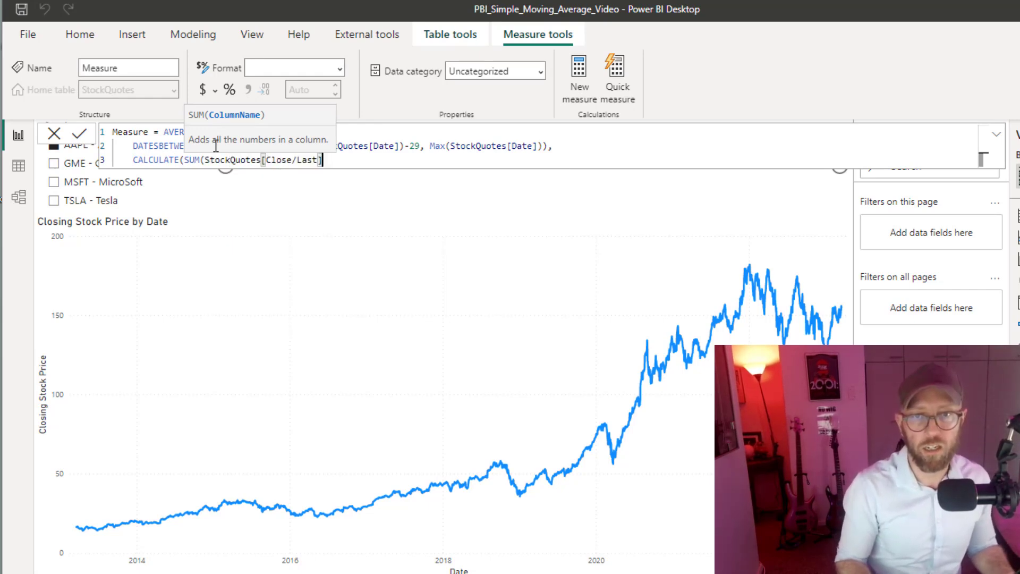
{"action": "type", "text": ")"}
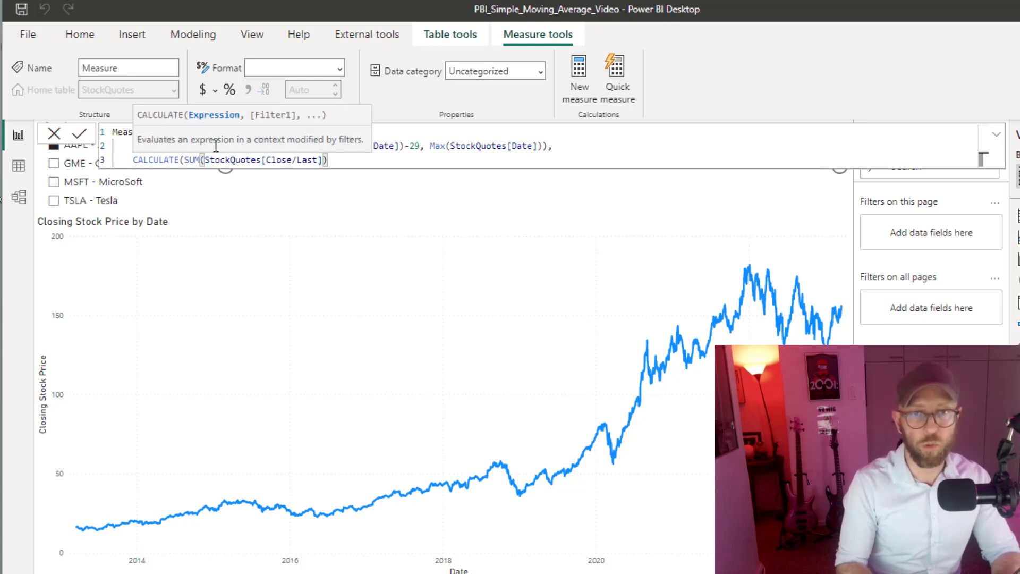
{"action": "type", "text": ")"}
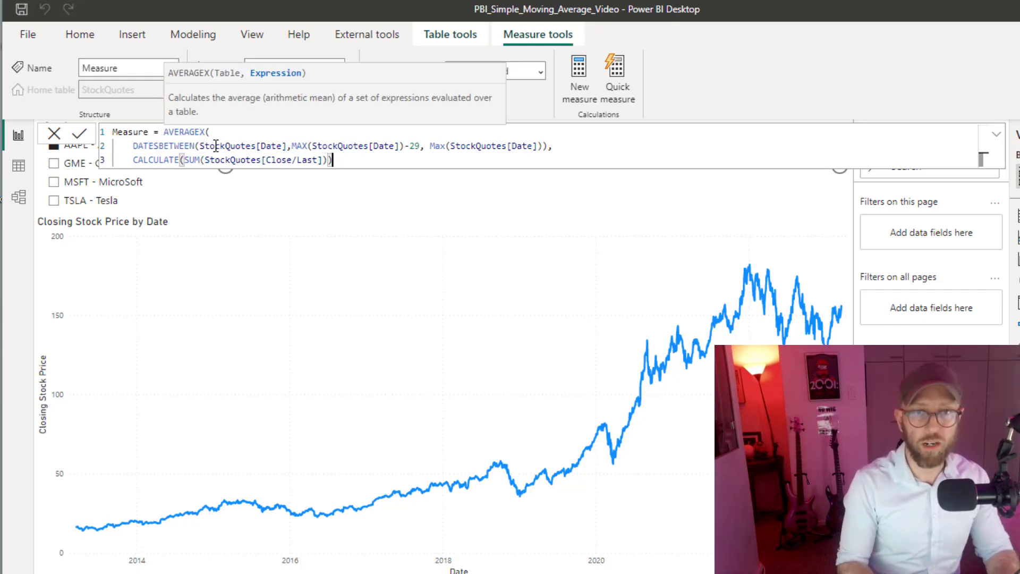
{"action": "type", "text": ")"}
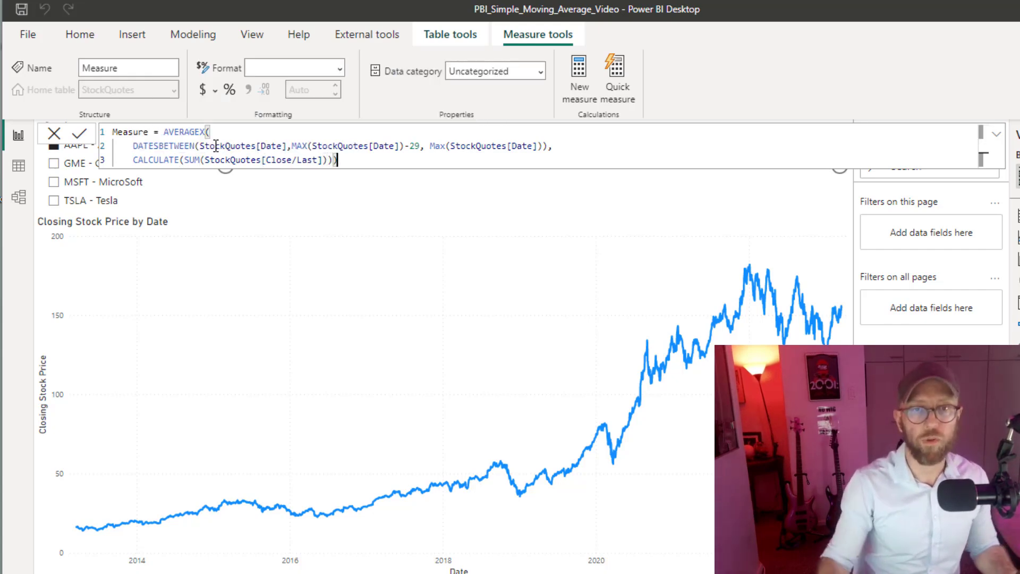
- Start renaming the measure to '30 Moving Avg', fixing a mistyped letter
{"action": "double_click", "coordinate": [132, 132]}
{"action": "type", "text": "30 Mo"}
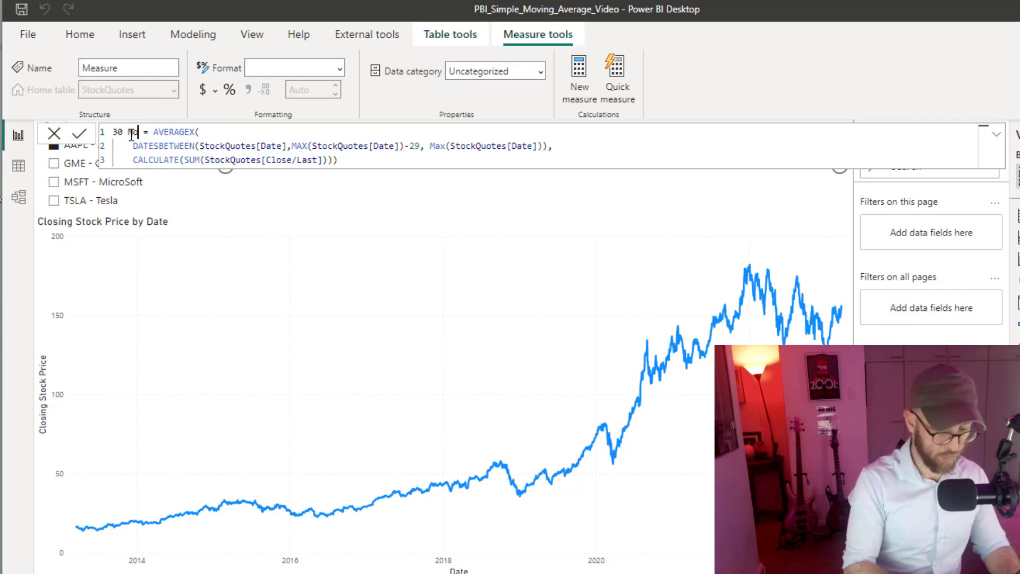
{"action": "type", "text": "ving Ave"}
{"action": "key", "text": "BackSpace"}
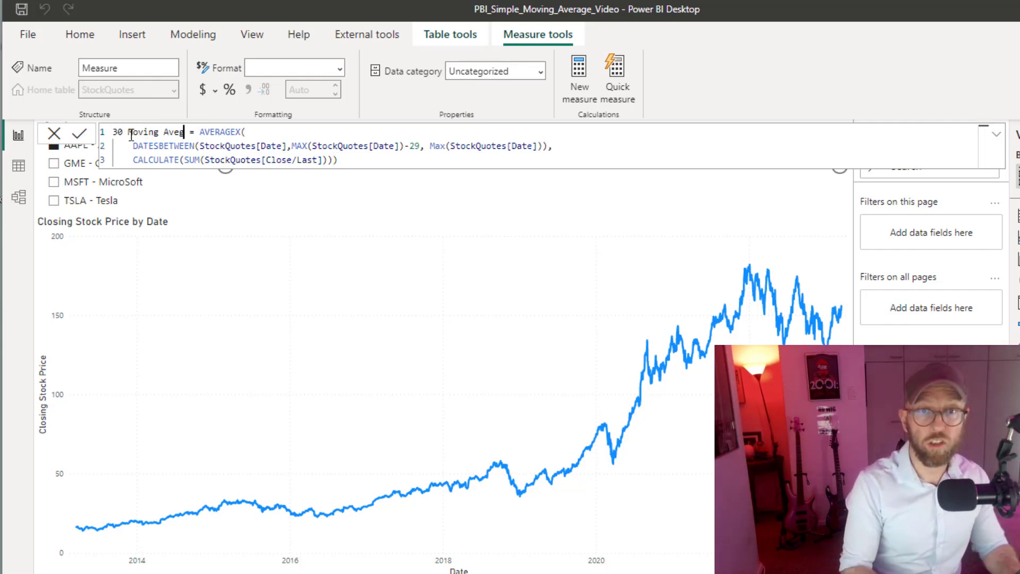
- Commit 30 Moving Avg and add it as a second line on the closing price chart
{"action": "type", "text": "g"}
{"action": "left_click", "coordinate": [80, 134]}
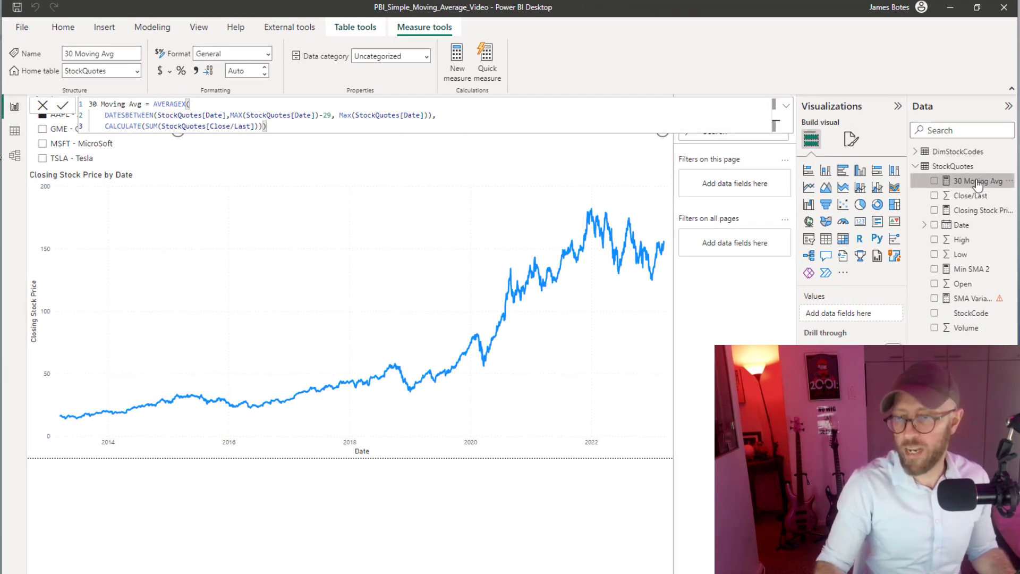
{"action": "left_click", "coordinate": [451, 182]}
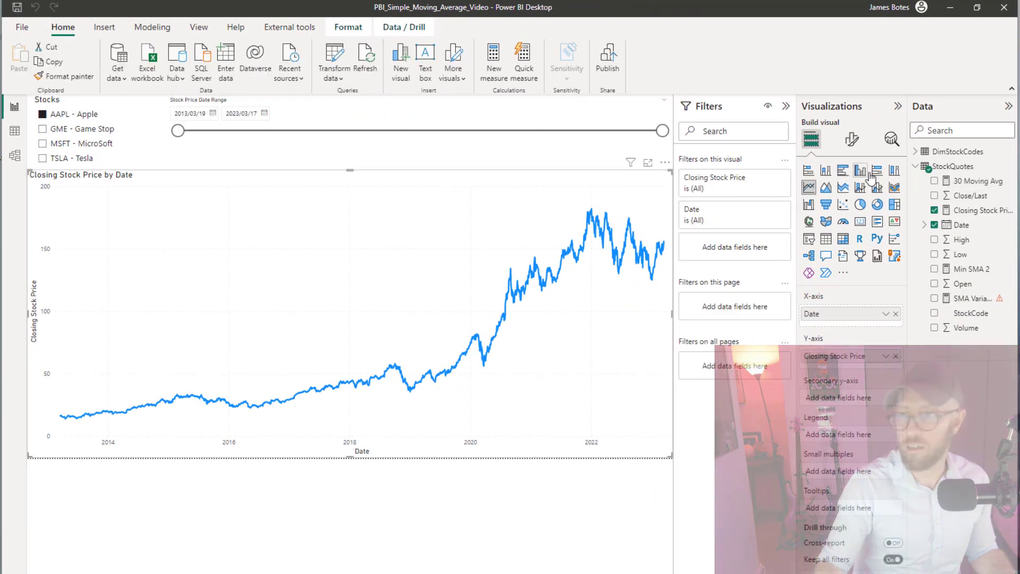
{"action": "left_click_drag", "start_coordinate": [978, 180], "coordinate": [871, 367]}
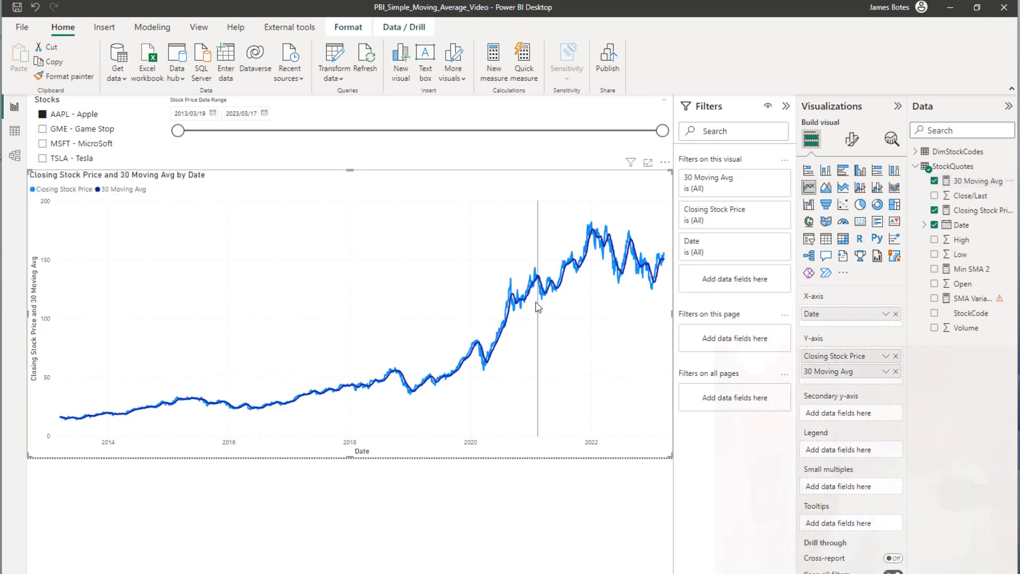
{"action": "scroll", "coordinate": [576, 330], "scroll_direction": "up", "scroll_amount": 3}
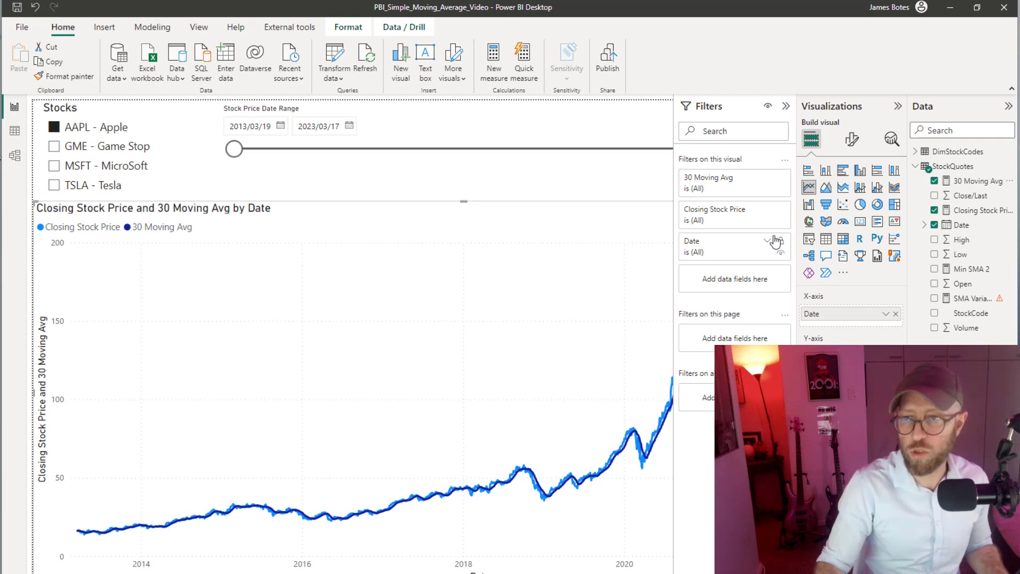
{"action": "scroll", "coordinate": [551, 375], "scroll_direction": "down", "scroll_amount": 3}
{"action": "scroll", "coordinate": [487, 221], "scroll_direction": "right", "scroll_amount": 3}
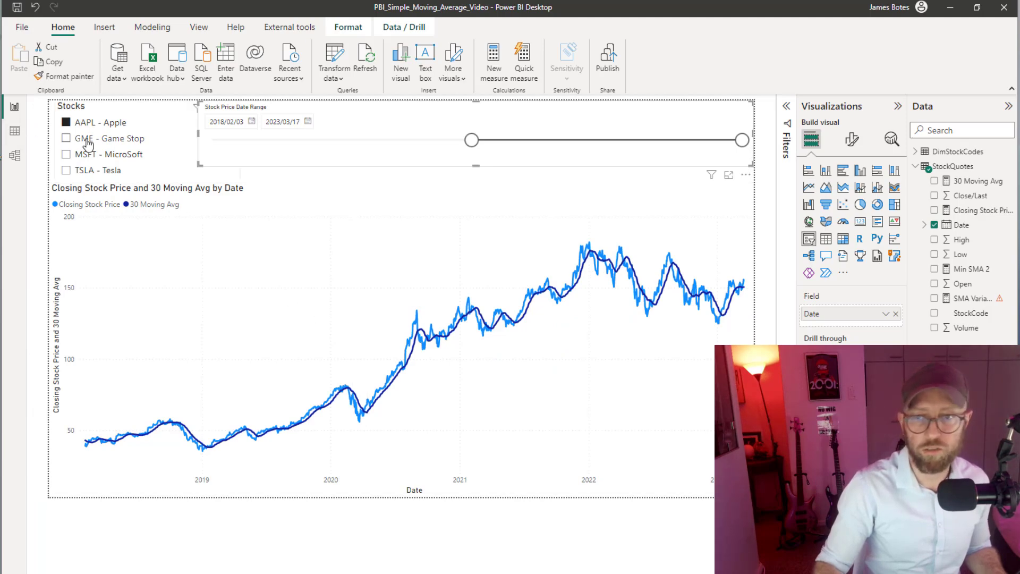
- Compare both lines for Game Stop, MicroSoft and Tesla, then return to Apple
{"action": "left_click", "coordinate": [66, 138]}
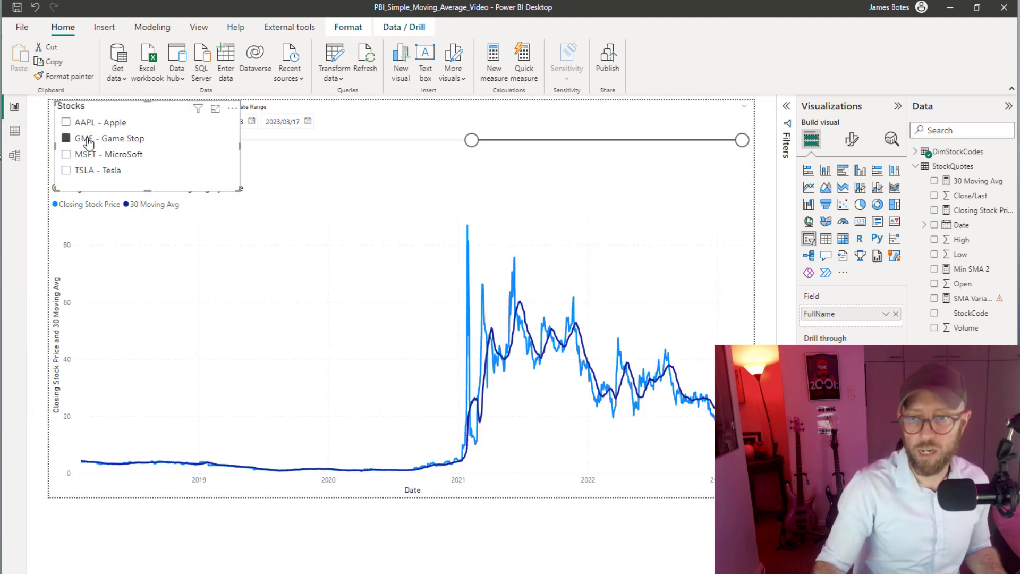
{"action": "left_click", "coordinate": [96, 156]}
{"action": "left_click", "coordinate": [96, 170]}
{"action": "left_click", "coordinate": [96, 123]}
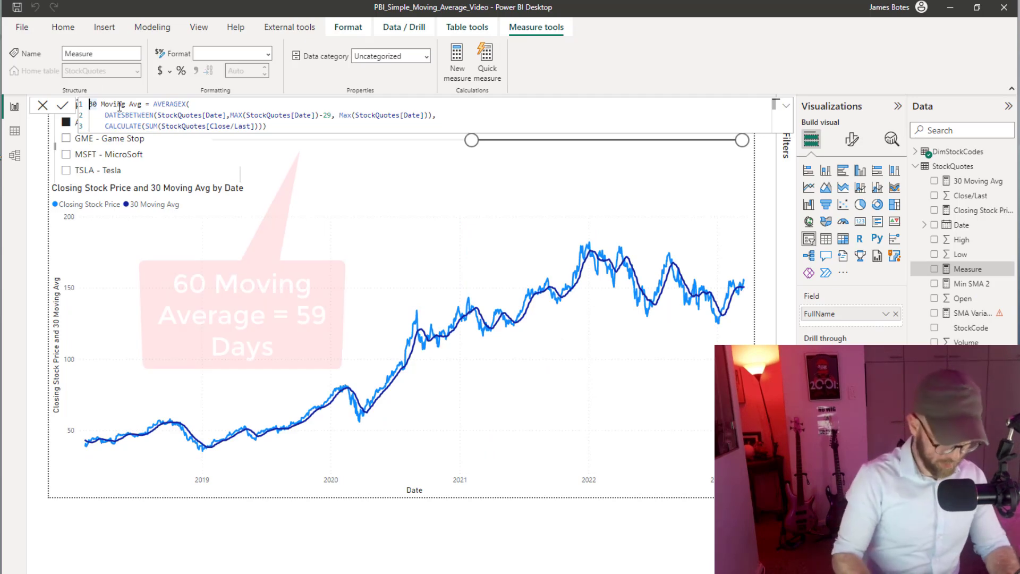
- Commit the 60 Moving Avg measure with its -59 day offset and add it as a chart line
{"action": "left_click", "coordinate": [333, 115]}
{"action": "key", "text": "Return"}
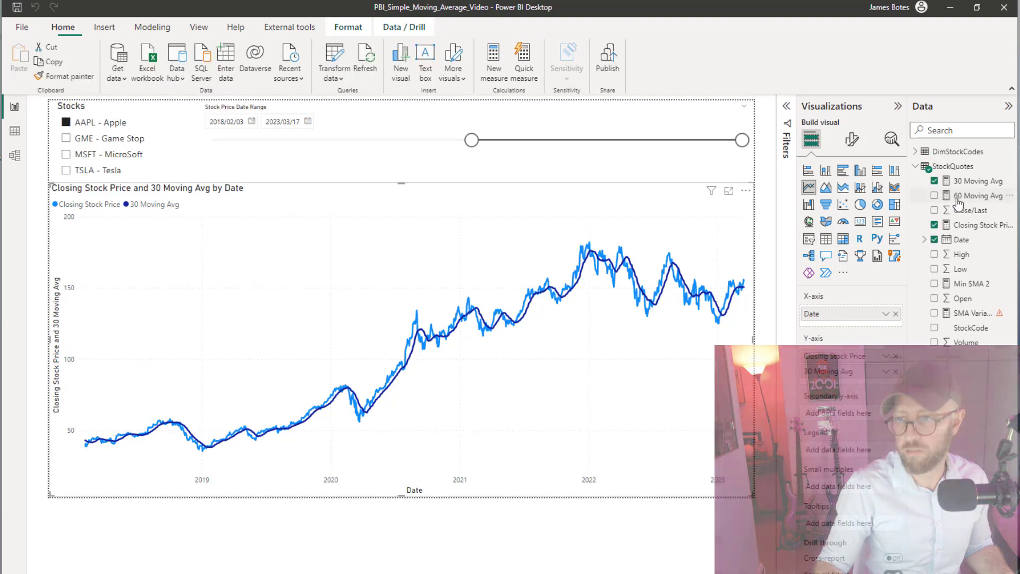
{"action": "left_click_drag", "start_coordinate": [958, 198], "coordinate": [876, 381]}
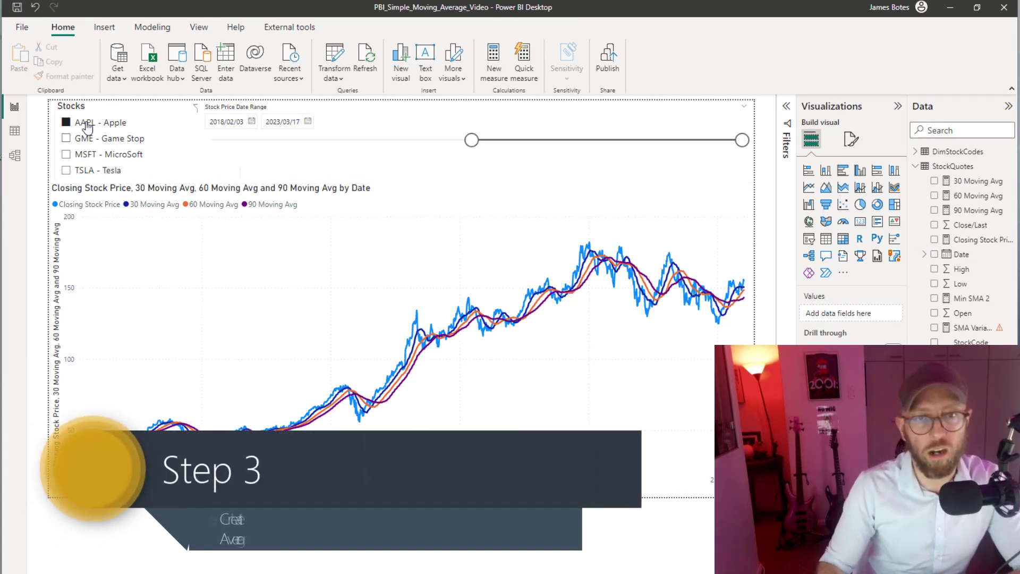
- Switch the Stocks slicer to MSFT then TSLA, and undo the added moving-average lines
{"action": "left_click", "coordinate": [124, 154]}
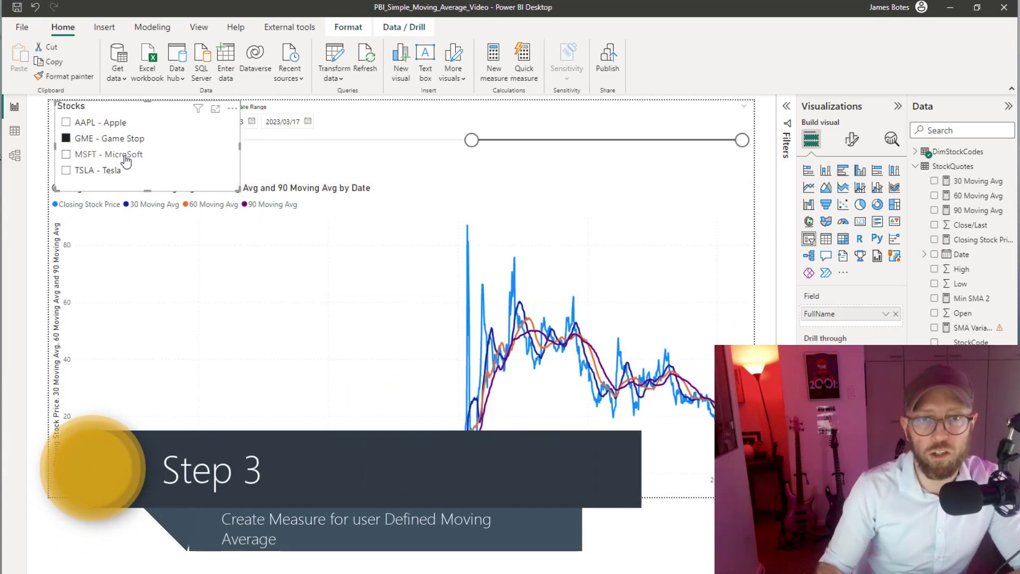
{"action": "left_click", "coordinate": [116, 171]}
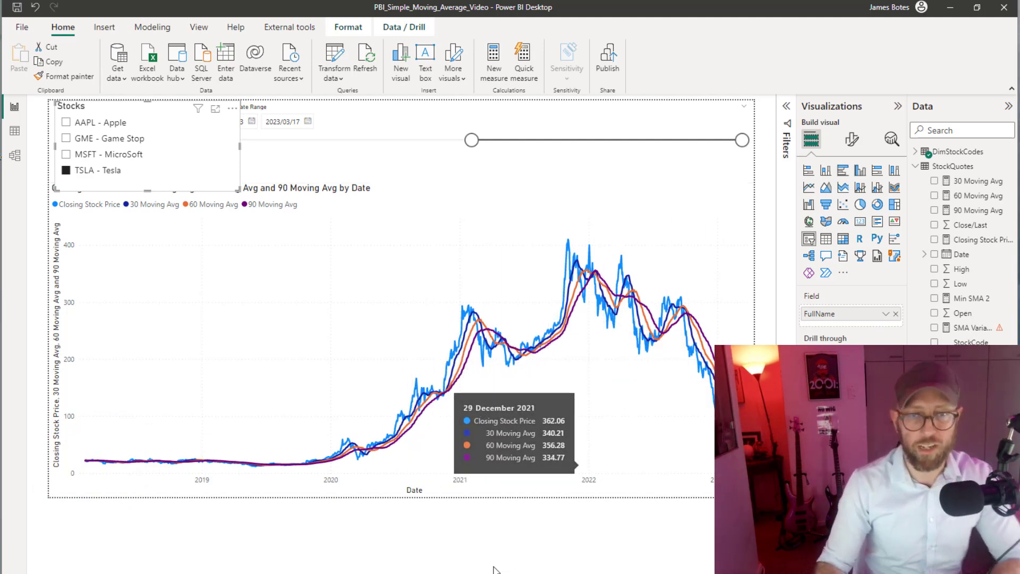
{"action": "key", "text": "ctrl+z"}
{"action": "key", "text": "ctrl+z"}
{"action": "key", "text": "ctrl+z"}
{"action": "key", "text": "ctrl+z"}
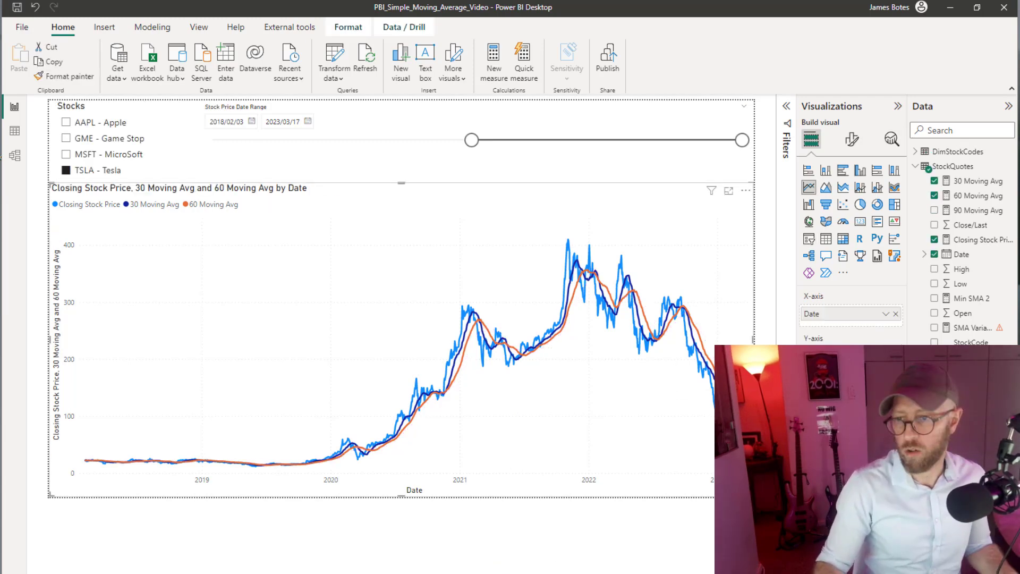
{"action": "left_click", "coordinate": [512, 175]}
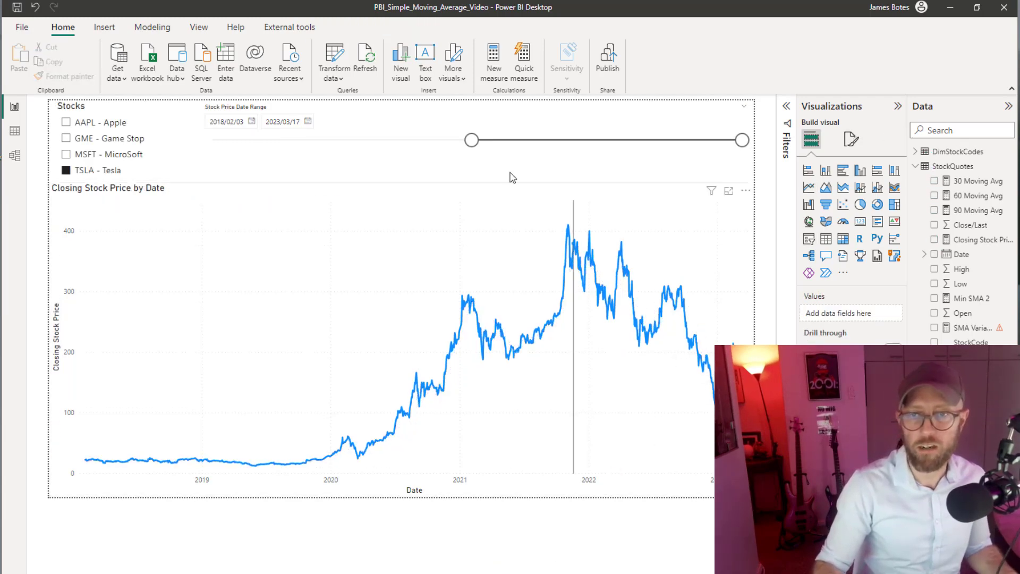
- Create a Whole number numeric range parameter named Moving Avg Days with its slicer
{"action": "left_click", "coordinate": [104, 28]}
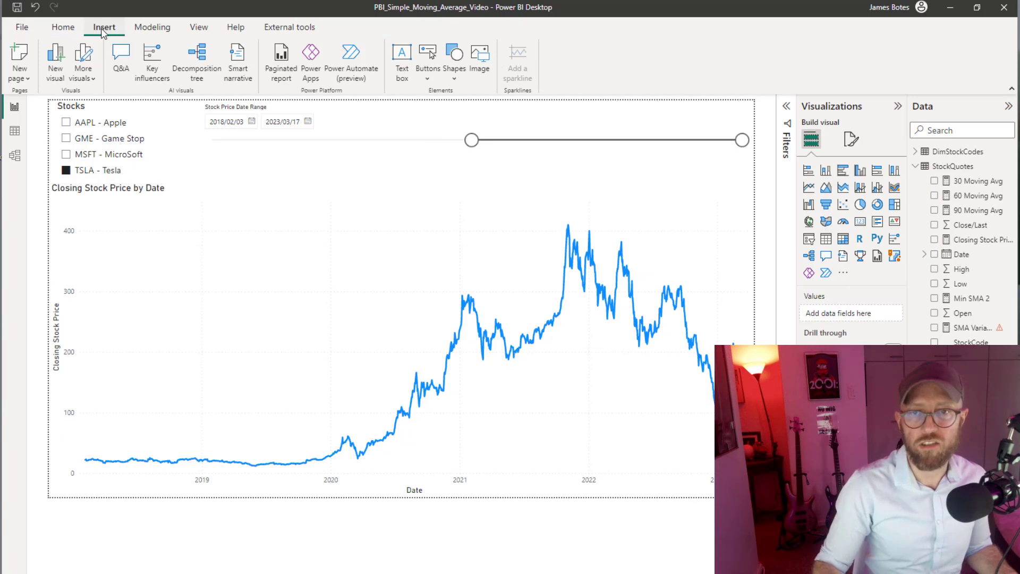
{"action": "left_click", "coordinate": [63, 30]}
{"action": "left_click", "coordinate": [152, 27]}
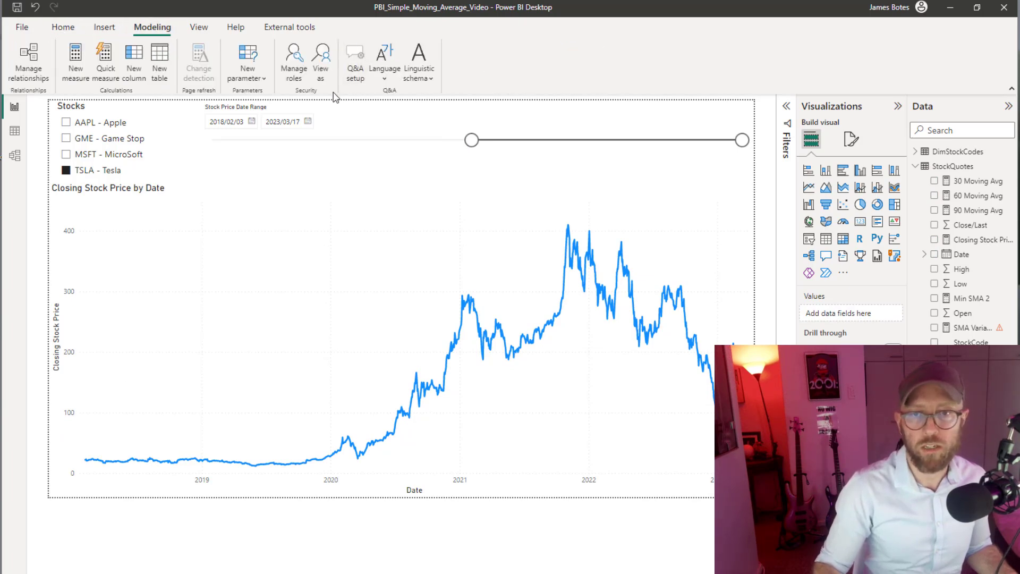
{"action": "left_click", "coordinate": [264, 79]}
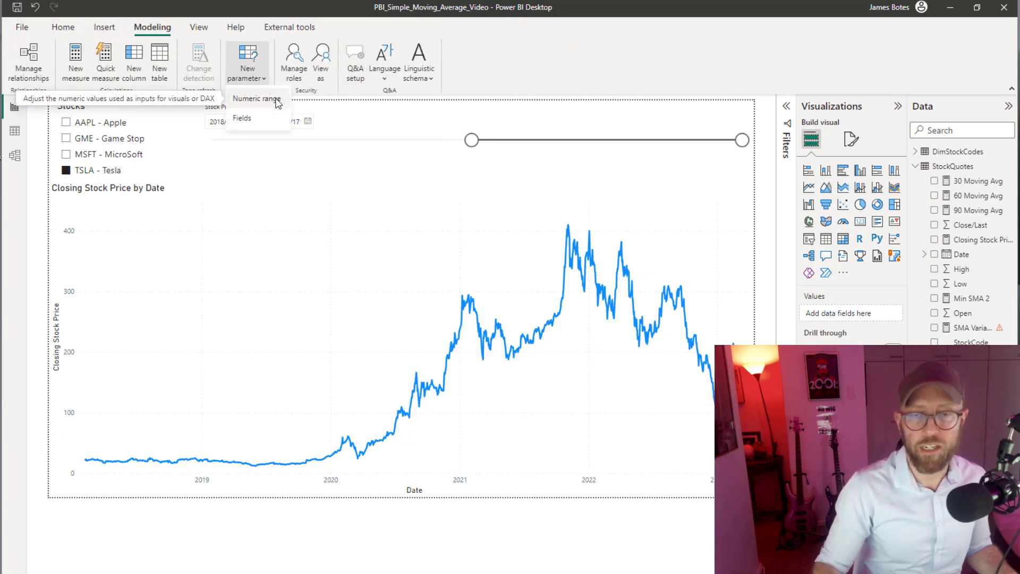
{"action": "left_click", "coordinate": [394, 161]}
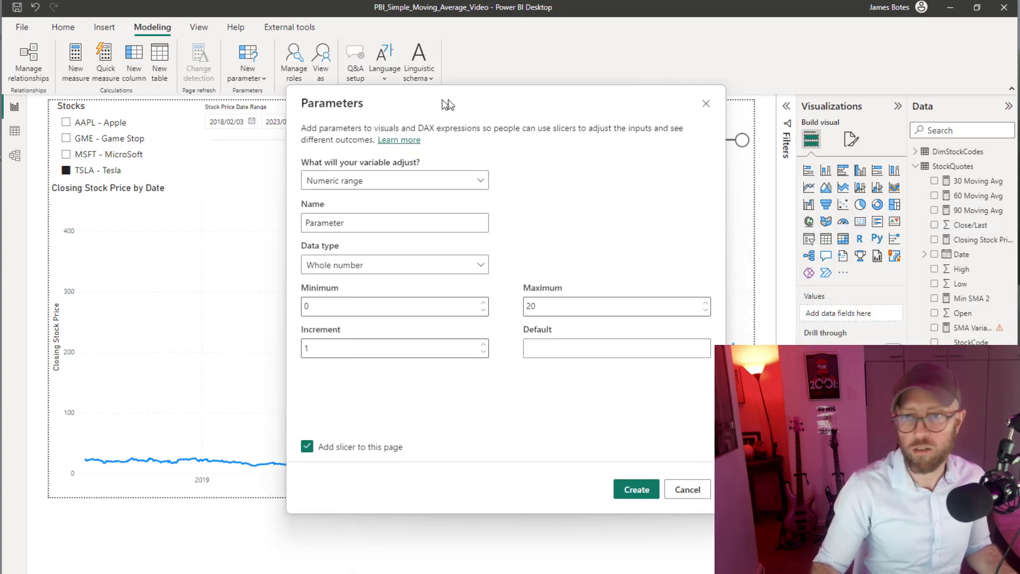
{"action": "left_click", "coordinate": [445, 179]}
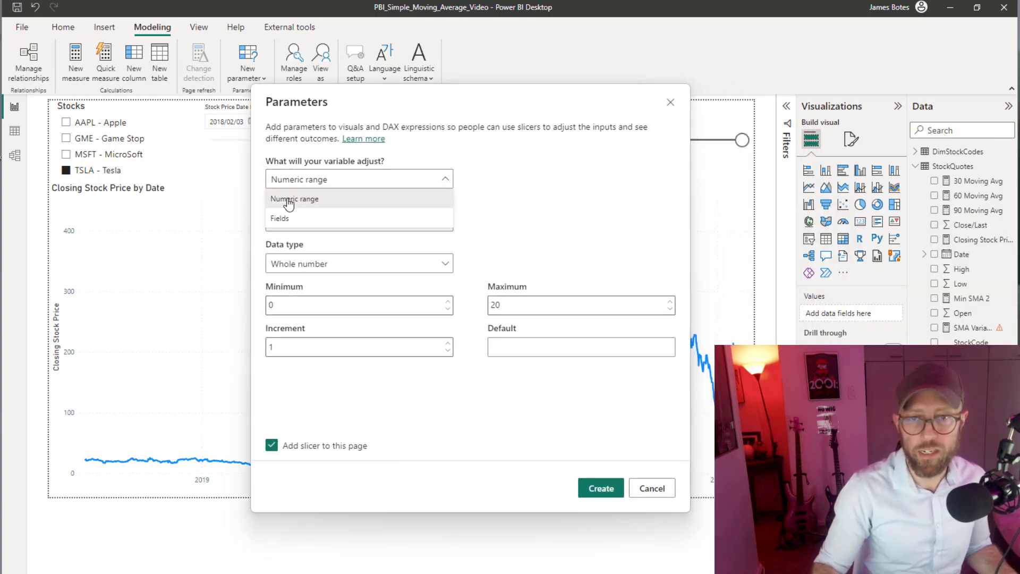
{"action": "left_click", "coordinate": [288, 202]}
{"action": "double_click", "coordinate": [419, 221]}
{"action": "type", "text": "Moving Avg Days"}
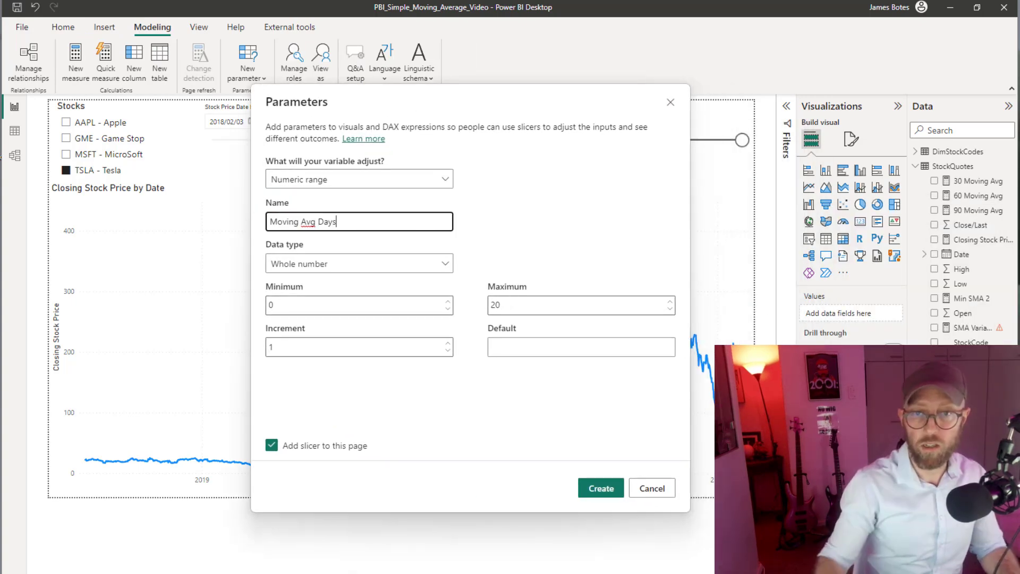
{"action": "left_click", "coordinate": [368, 265]}
{"action": "left_click", "coordinate": [318, 284]}
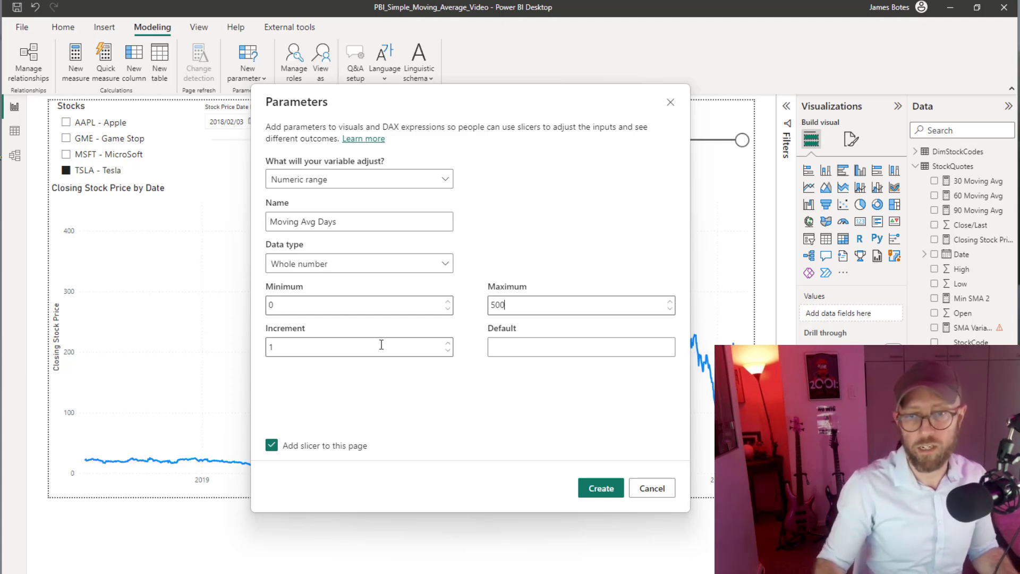
{"action": "left_click", "coordinate": [611, 489]}
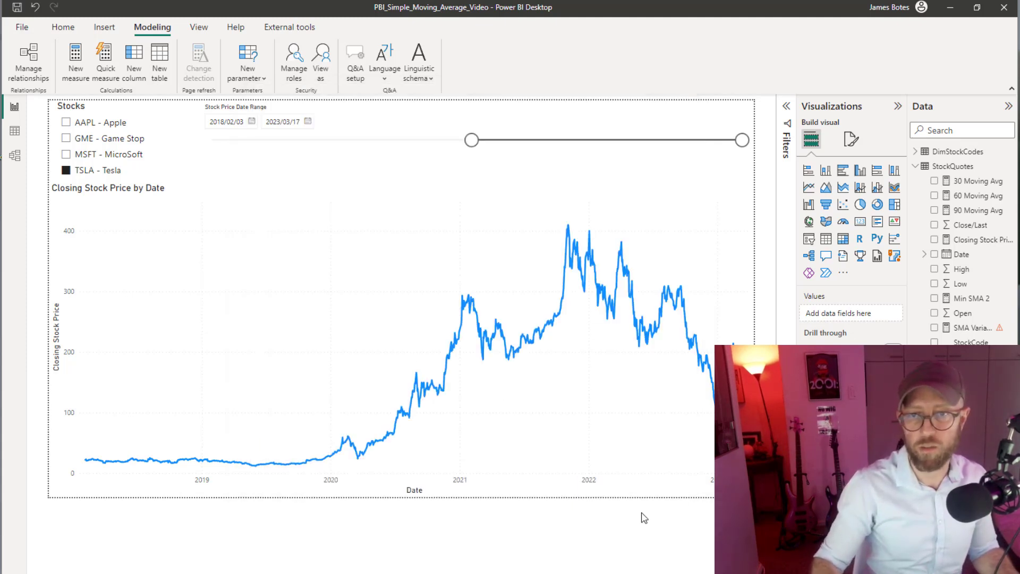
- Move the Moving Avg Days slicer under the date range, shorter and stretched across the report
{"action": "left_click_drag", "start_coordinate": [205, 178], "coordinate": [301, 172]}
{"action": "left_click_drag", "start_coordinate": [292, 310], "coordinate": [291, 200]}
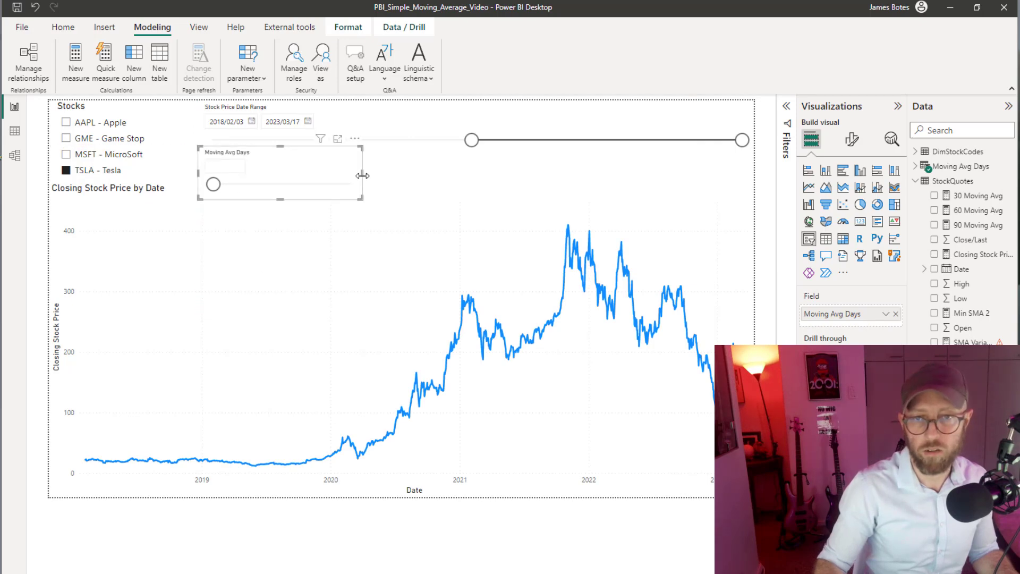
{"action": "left_click_drag", "start_coordinate": [362, 173], "coordinate": [745, 173]}
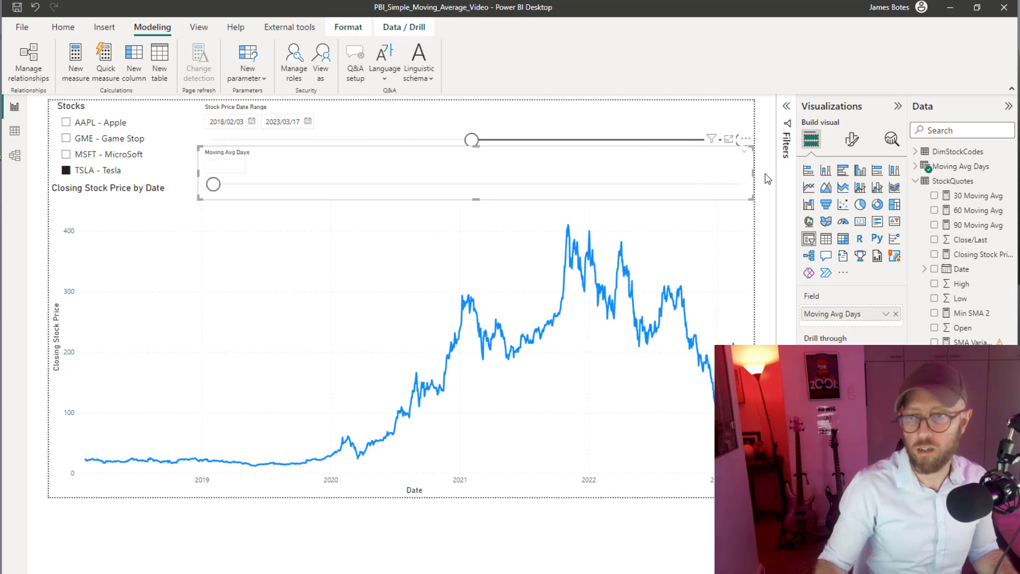
{"action": "left_click", "coordinate": [768, 179]}
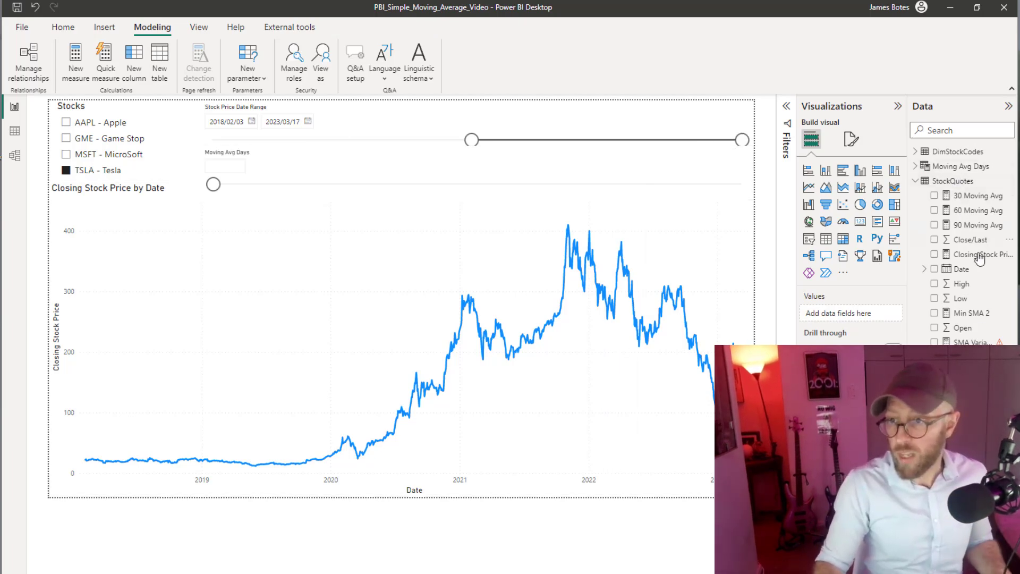
- Copy the 90 Moving Avg formula into a new measure in the StockQuotes table
{"action": "left_click", "coordinate": [977, 225]}
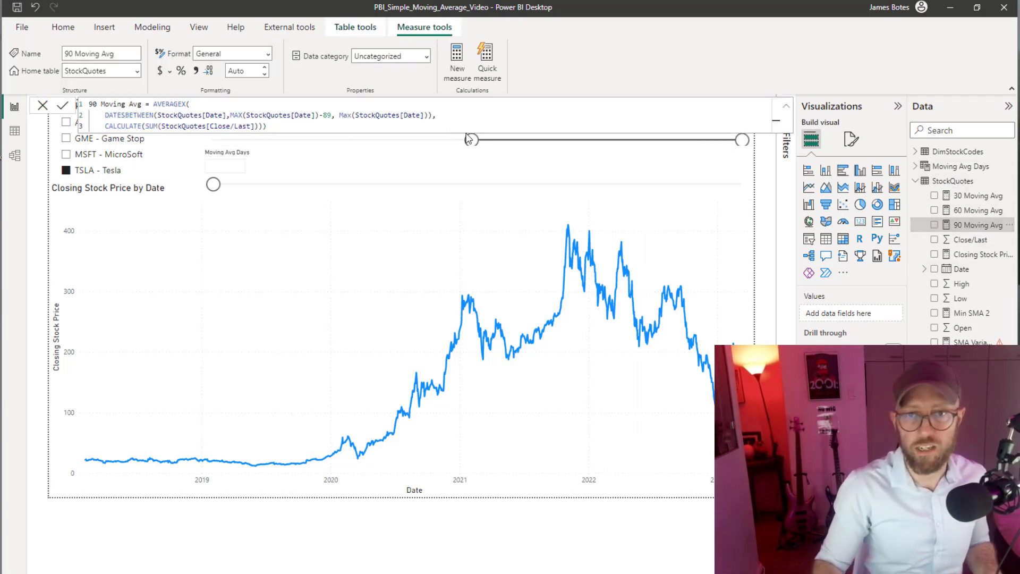
{"action": "key", "text": "ctrl+a"}
{"action": "key", "text": "ctrl+c"}
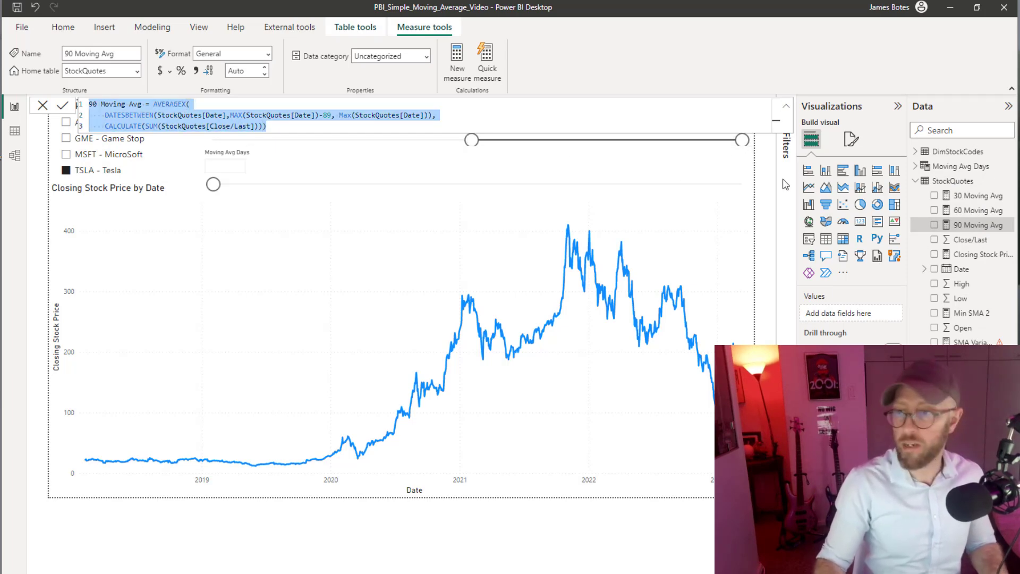
{"action": "left_click", "coordinate": [950, 181]}
{"action": "left_click", "coordinate": [1009, 182]}
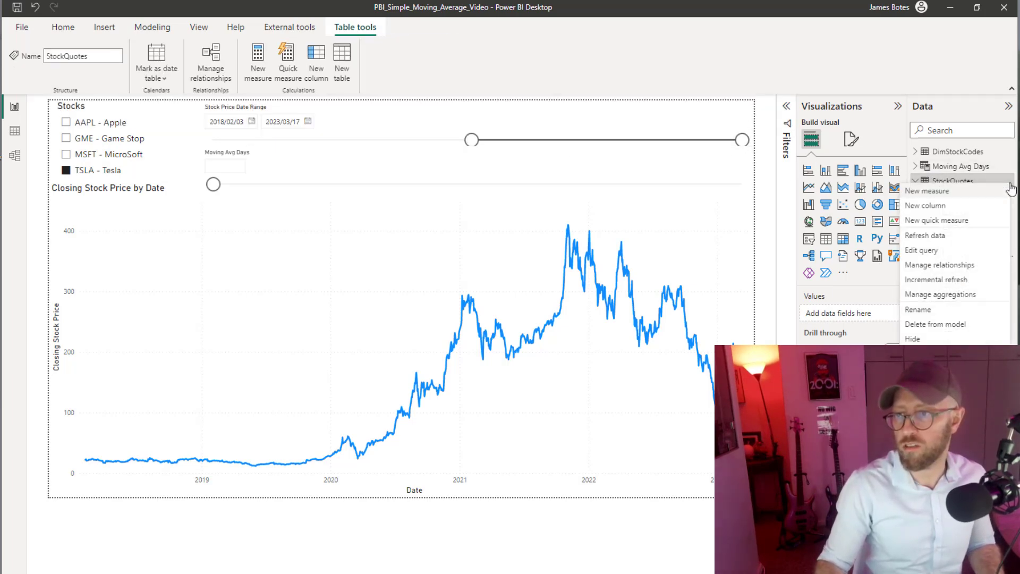
{"action": "left_click", "coordinate": [955, 197]}
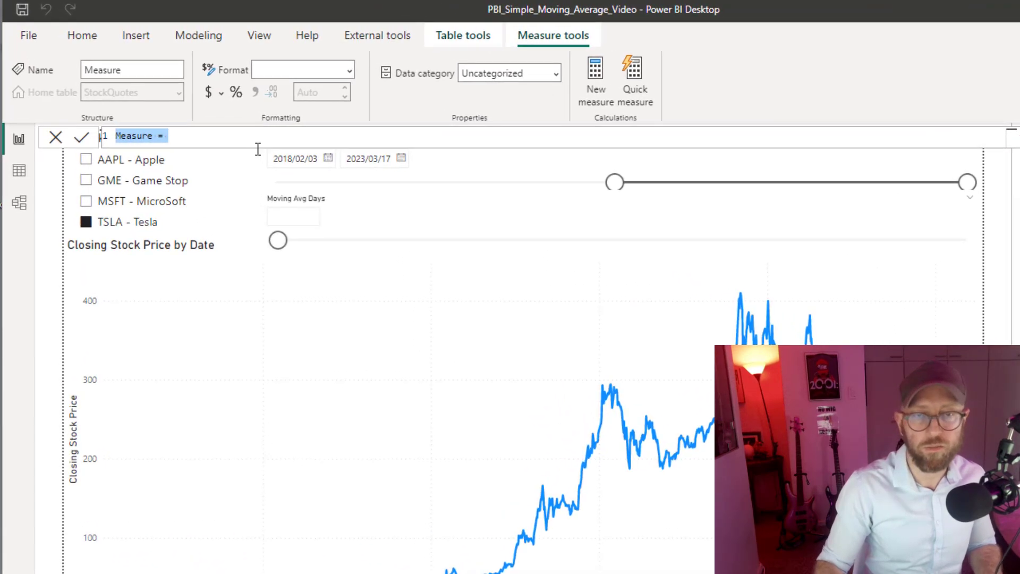
{"action": "key", "text": "ctrl+v"}
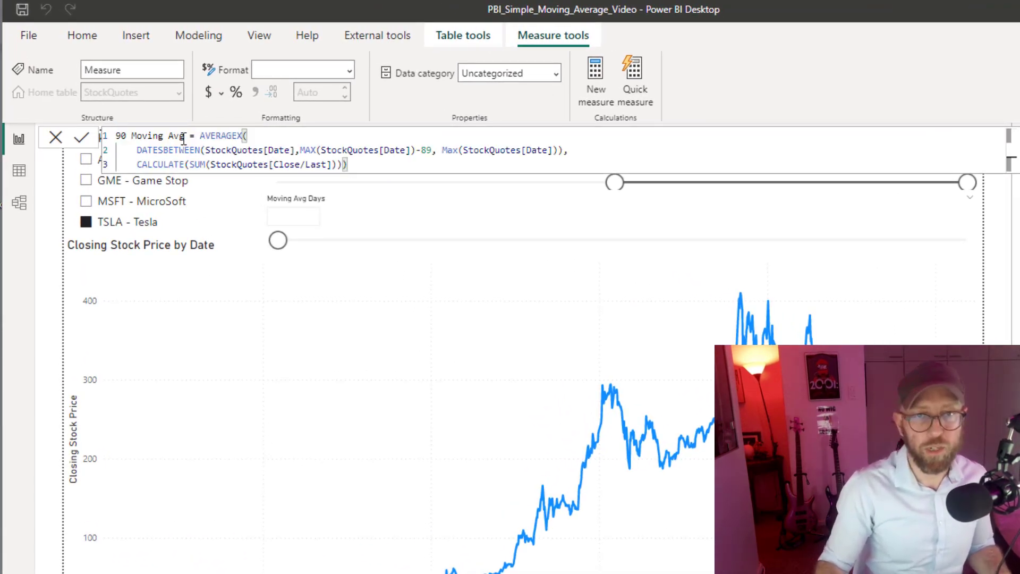
- Rename it User Moving Avg, replace 89 with 'Moving Avg Days'[Moving Avg Days Value] - 1, and commit
{"action": "double_click", "coordinate": [122, 136]}
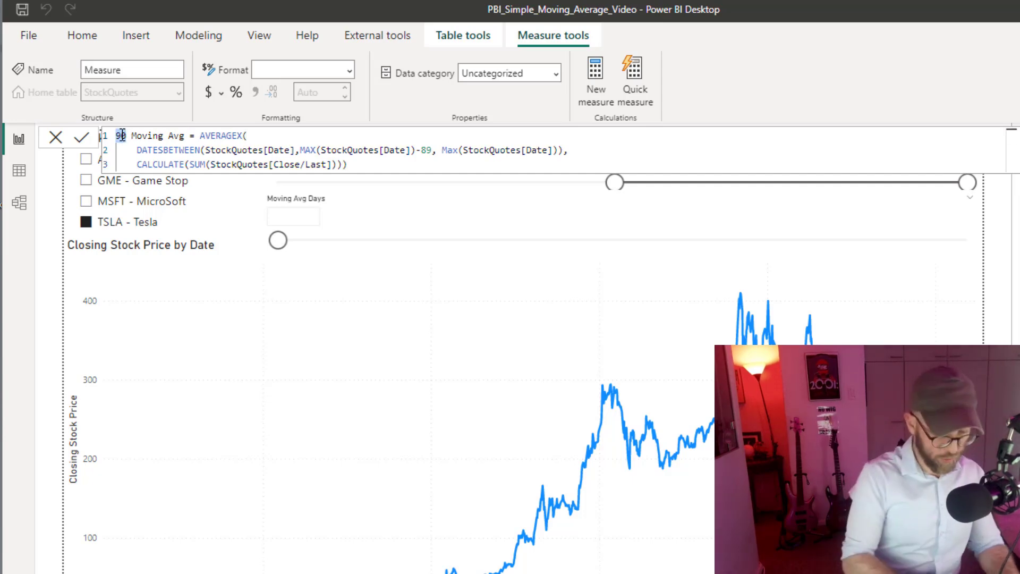
{"action": "type", "text": "User"}
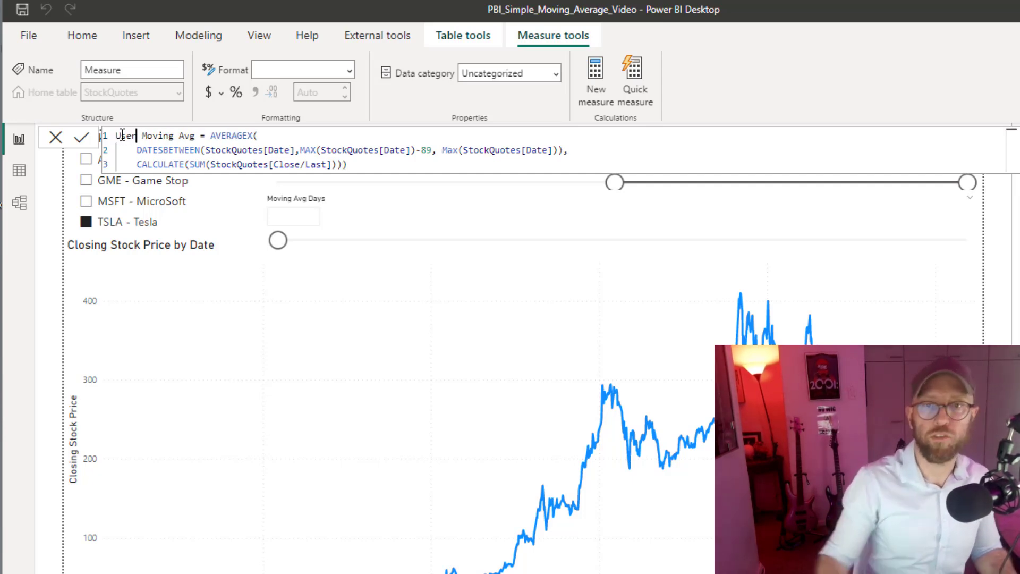
{"action": "double_click", "coordinate": [426, 151]}
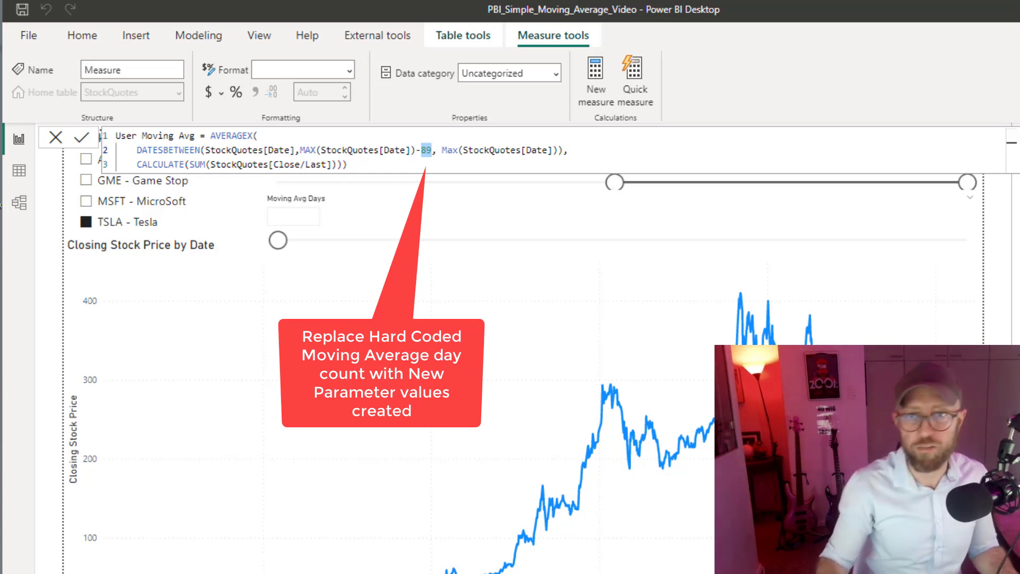
{"action": "type", "text": "'M"}
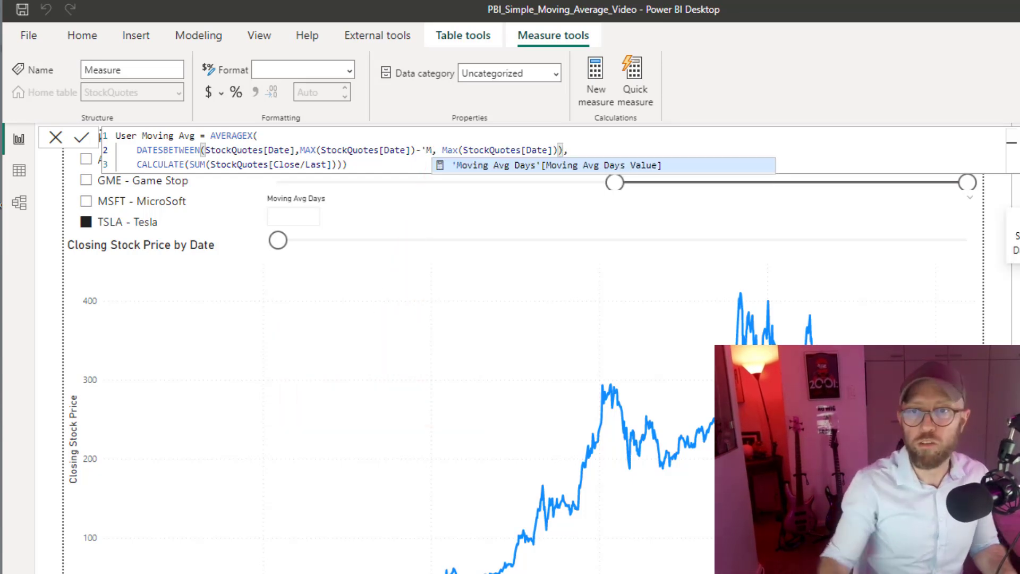
{"action": "key", "text": "Tab"}
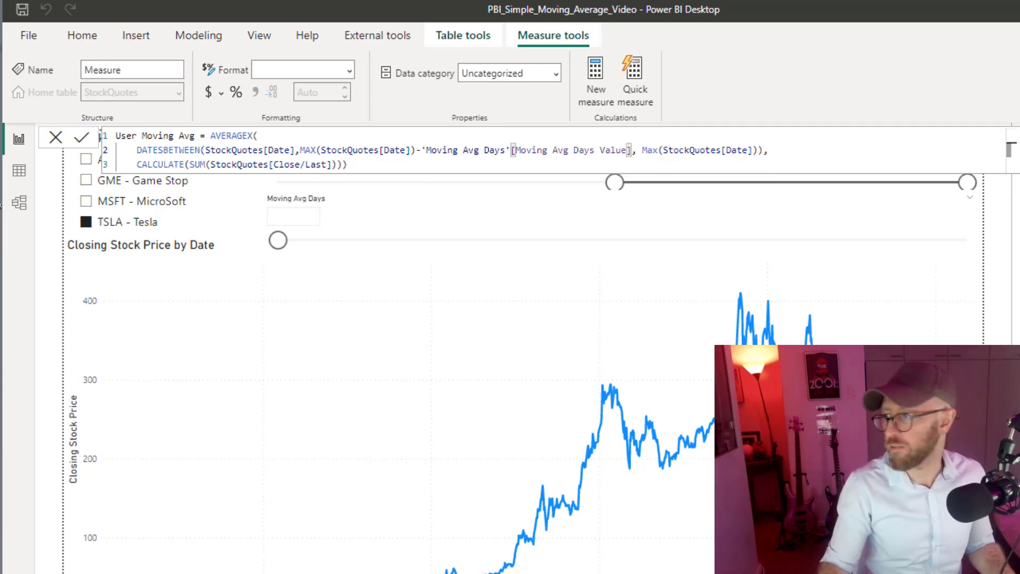
{"action": "type", "text": "- 1"}
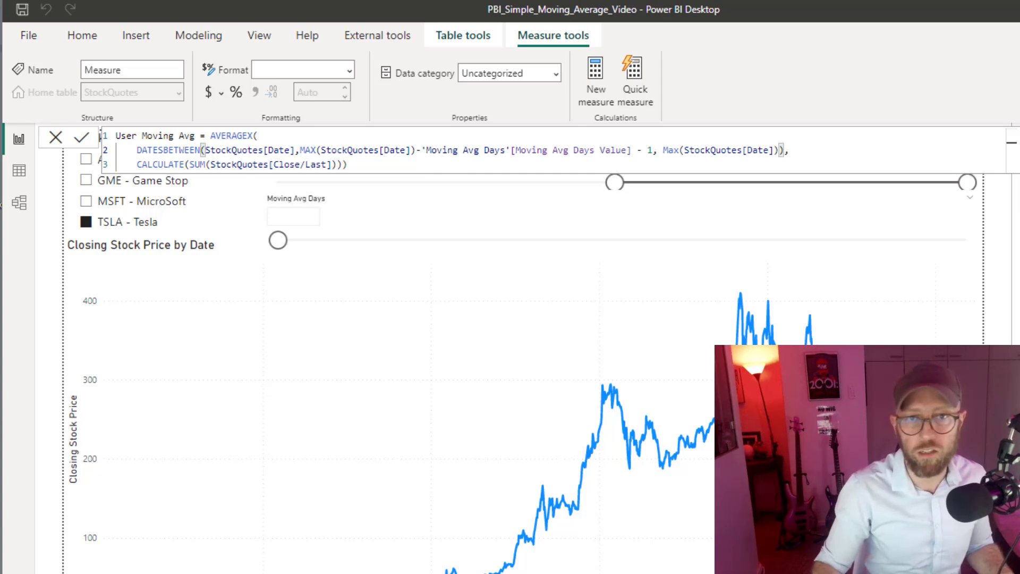
{"action": "left_click", "coordinate": [81, 137]}
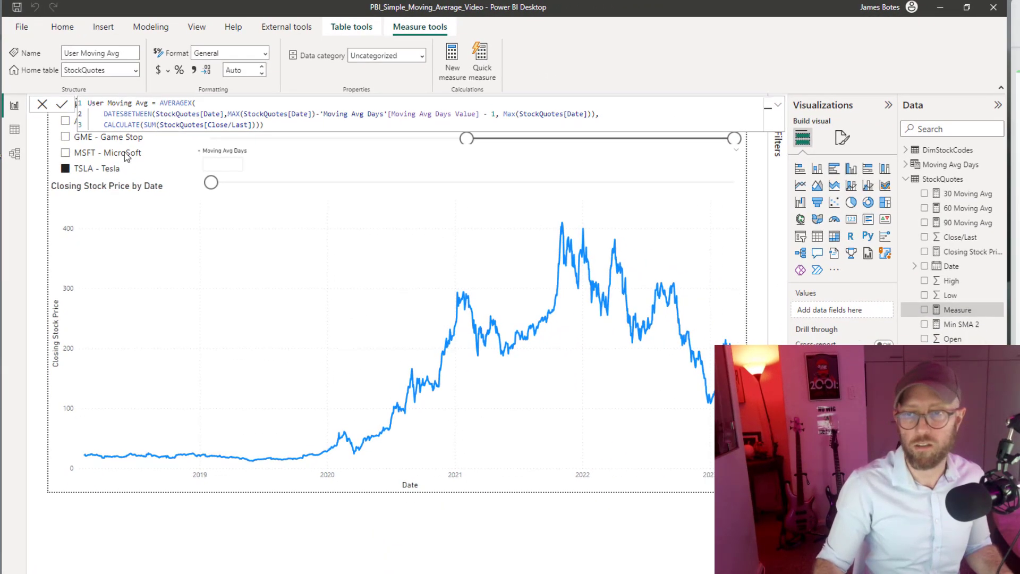
- Add User Moving Avg to the line chart's Y-axis and set Moving Avg Days to 380
{"action": "left_click", "coordinate": [843, 138]}
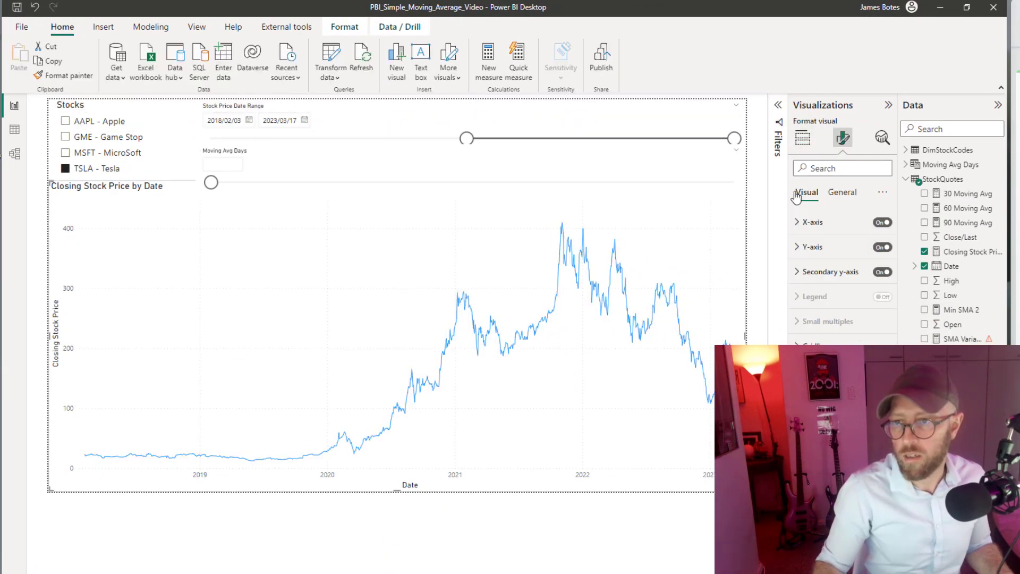
{"action": "left_click", "coordinate": [803, 138]}
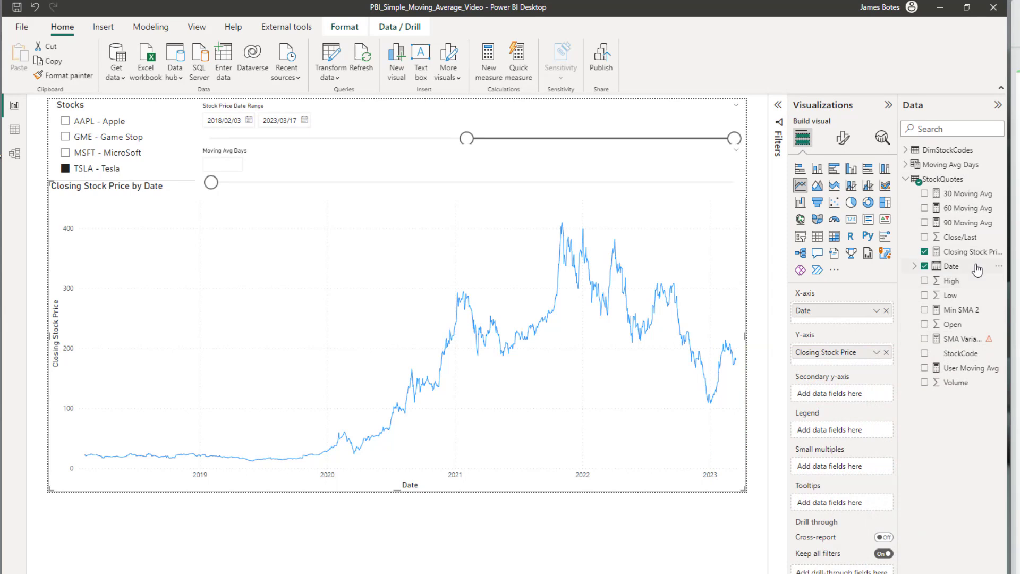
{"action": "left_click_drag", "start_coordinate": [968, 372], "coordinate": [876, 362]}
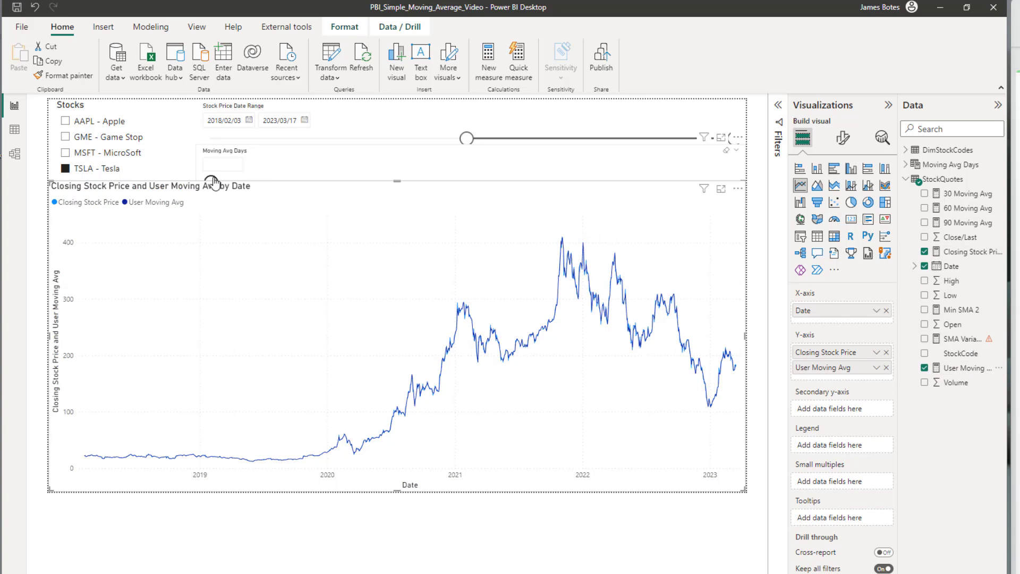
{"action": "mouse_move", "coordinate": [212, 180]}
{"action": "left_mouse_down"}
{"action": "mouse_move", "coordinate": [663, 186]}
{"action": "mouse_move", "coordinate": [641, 182]}
{"action": "left_mouse_up"}
{"action": "left_click", "coordinate": [599, 512]}
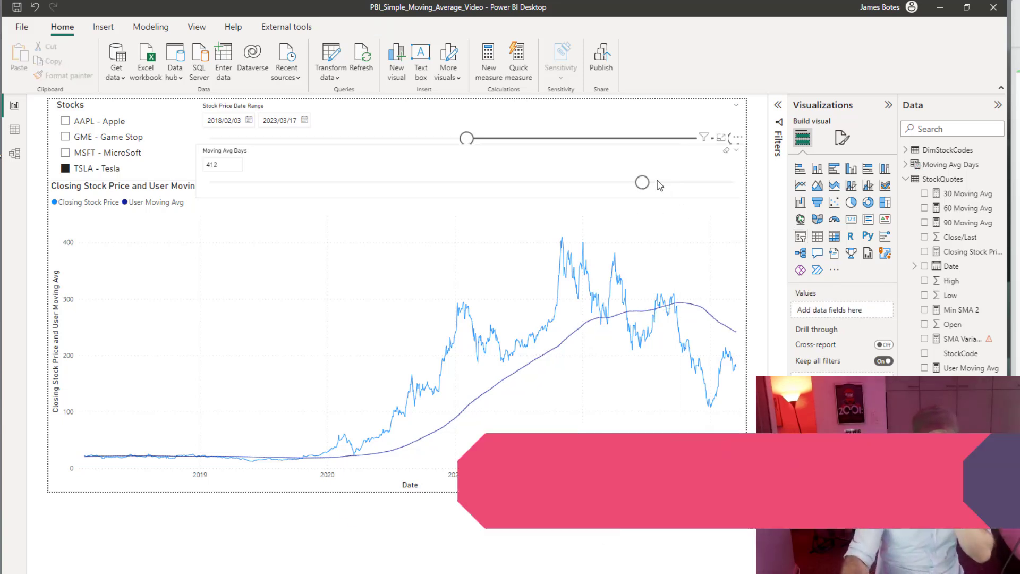
{"action": "left_click_drag", "start_coordinate": [642, 183], "coordinate": [608, 182]}
- Cycle the Stocks slicer through MSFT, GME and TSLA, ending on AAPL
{"action": "left_click", "coordinate": [78, 154]}
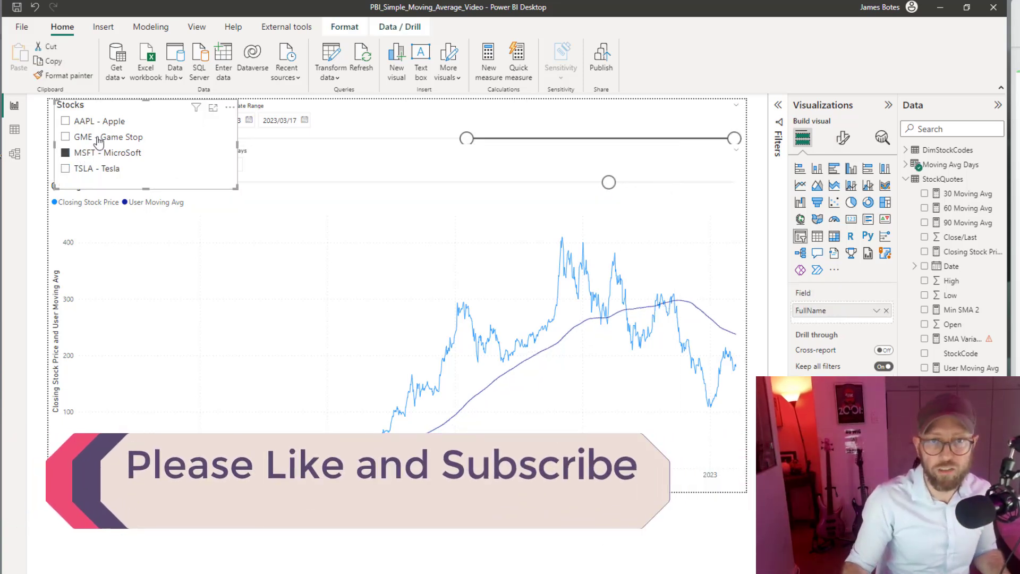
{"action": "left_click", "coordinate": [79, 137]}
{"action": "left_click", "coordinate": [79, 168]}
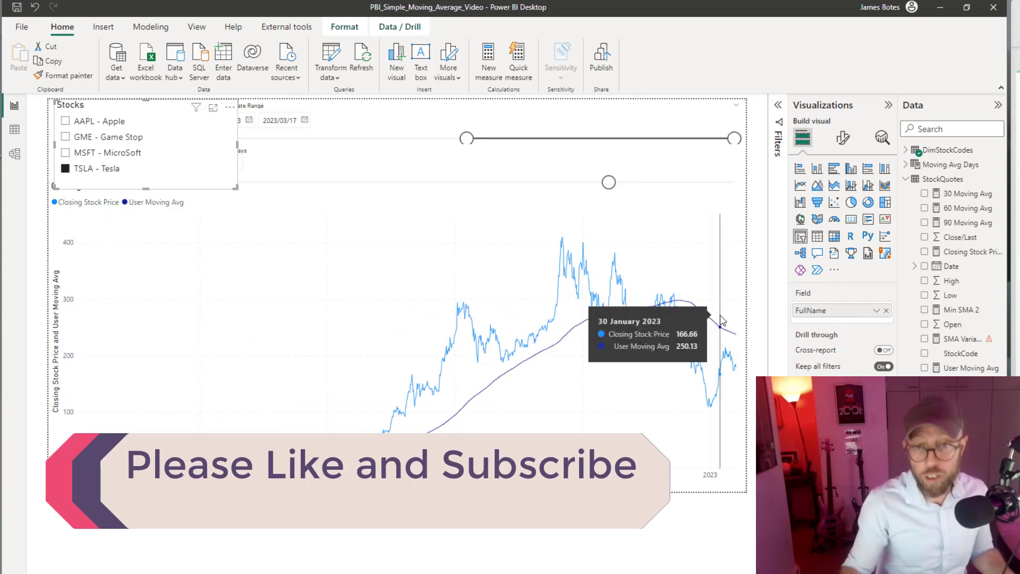
{"action": "left_click", "coordinate": [101, 154]}
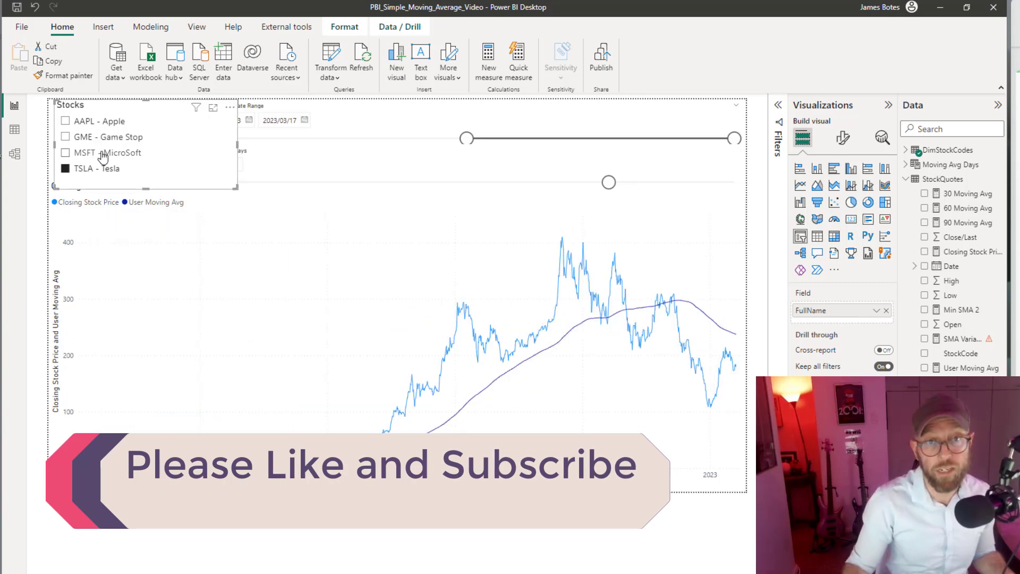
{"action": "left_click", "coordinate": [109, 138]}
{"action": "left_click", "coordinate": [106, 122]}
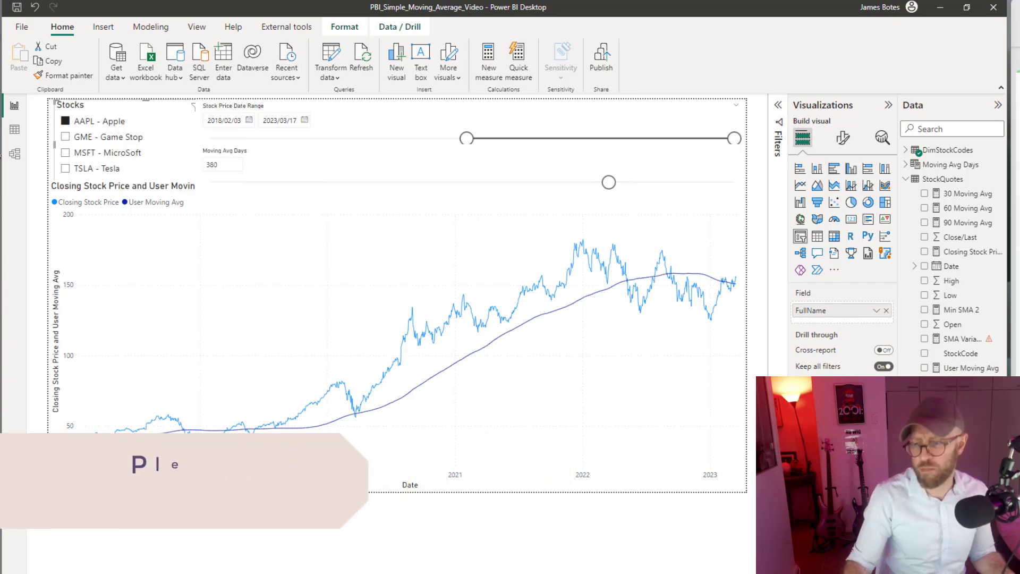